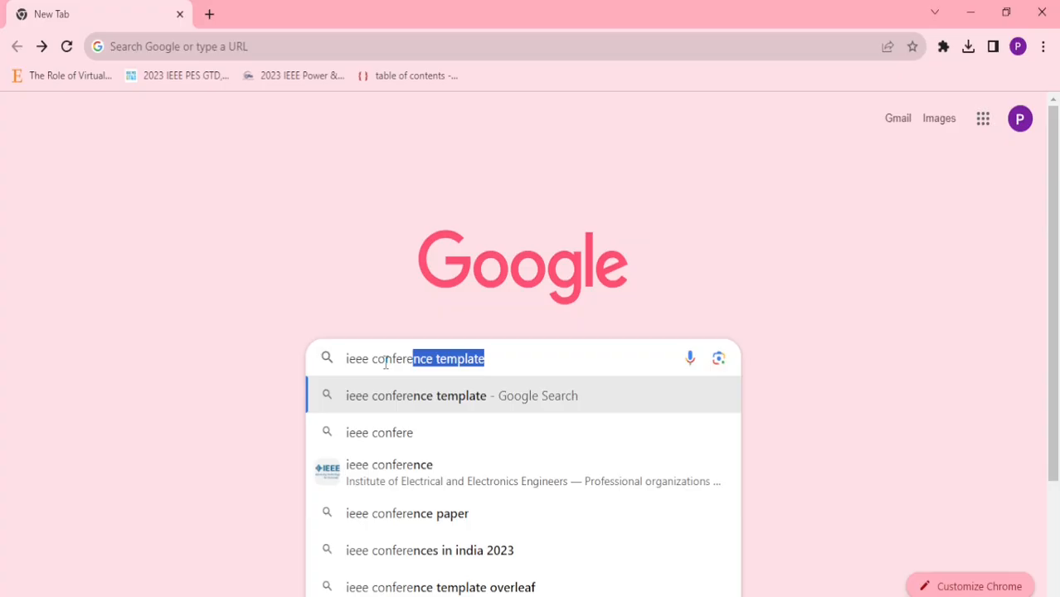
Search Google for "ieee conference template" and open IEEE's Manuscript Templates for Conference Proceedings page.
click(385, 362)
key(Return)
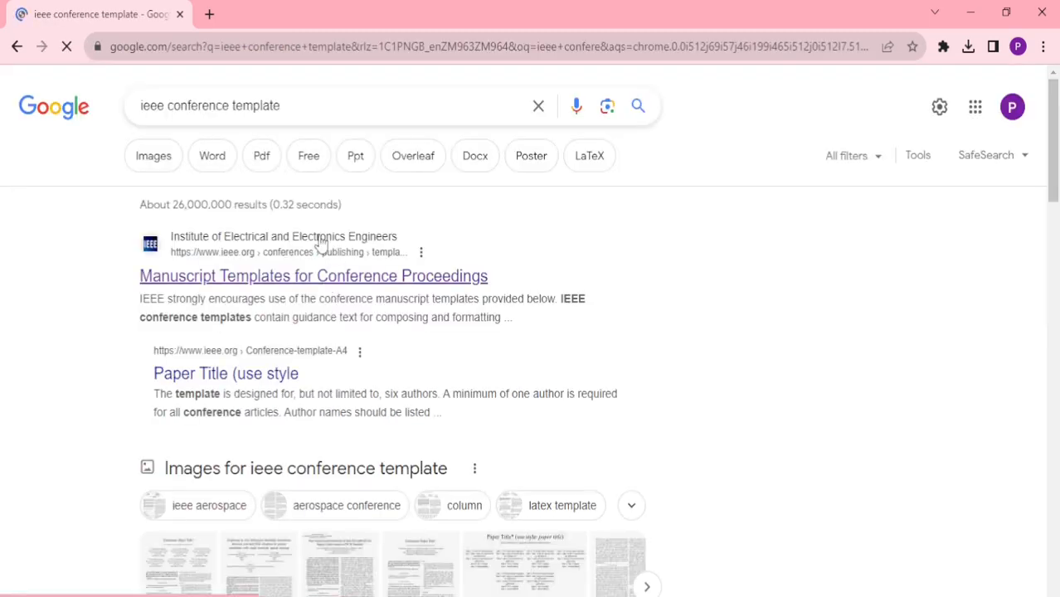
click(324, 279)
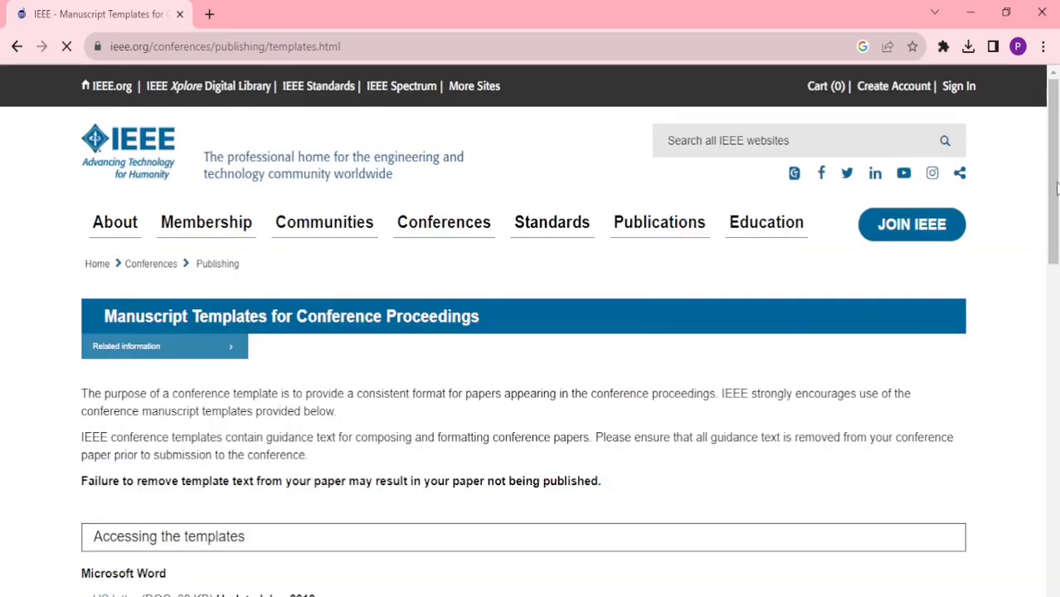
Download the A4 Microsoft Word conference template and open it in Word with saving enabled.
drag(1055, 170, 1055, 247)
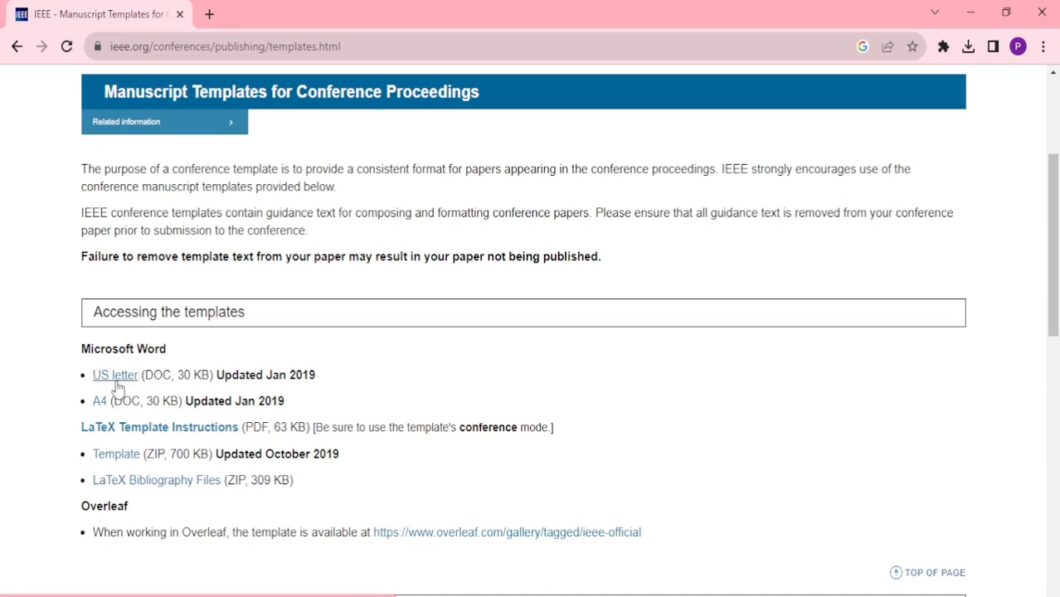
click(100, 401)
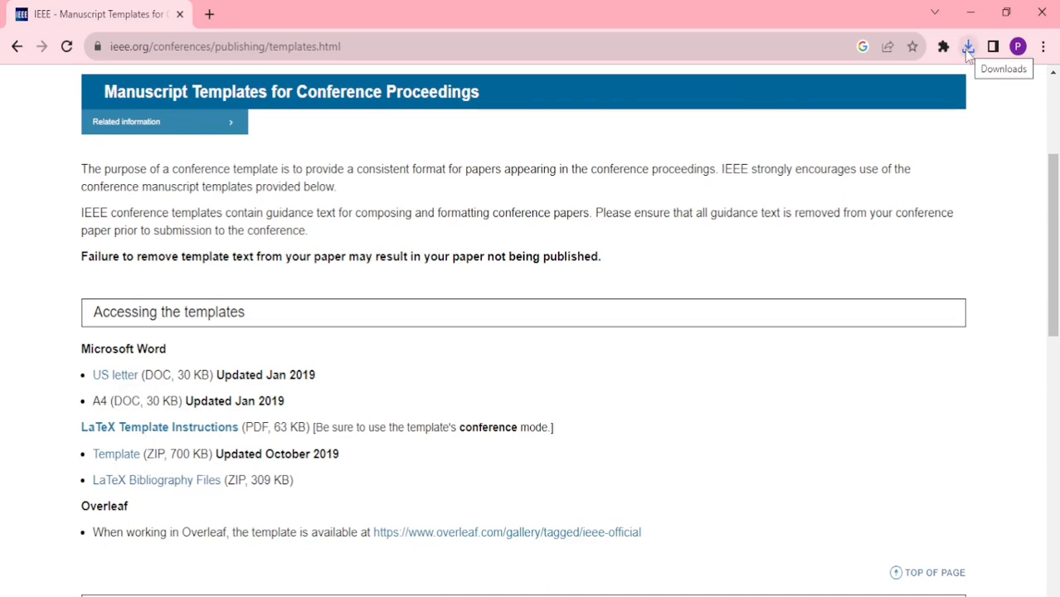
click(969, 48)
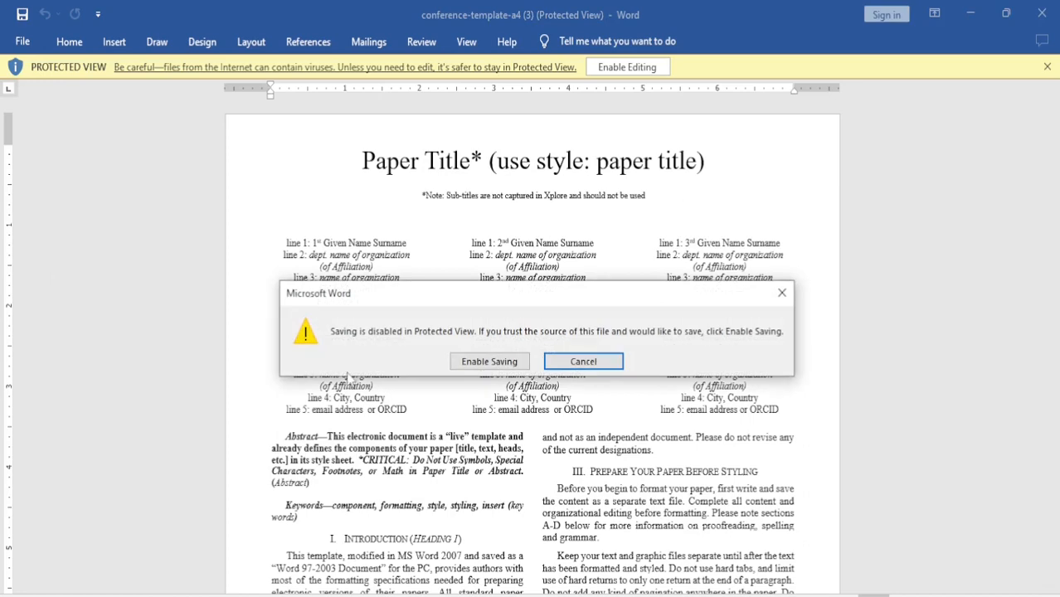
click(474, 365)
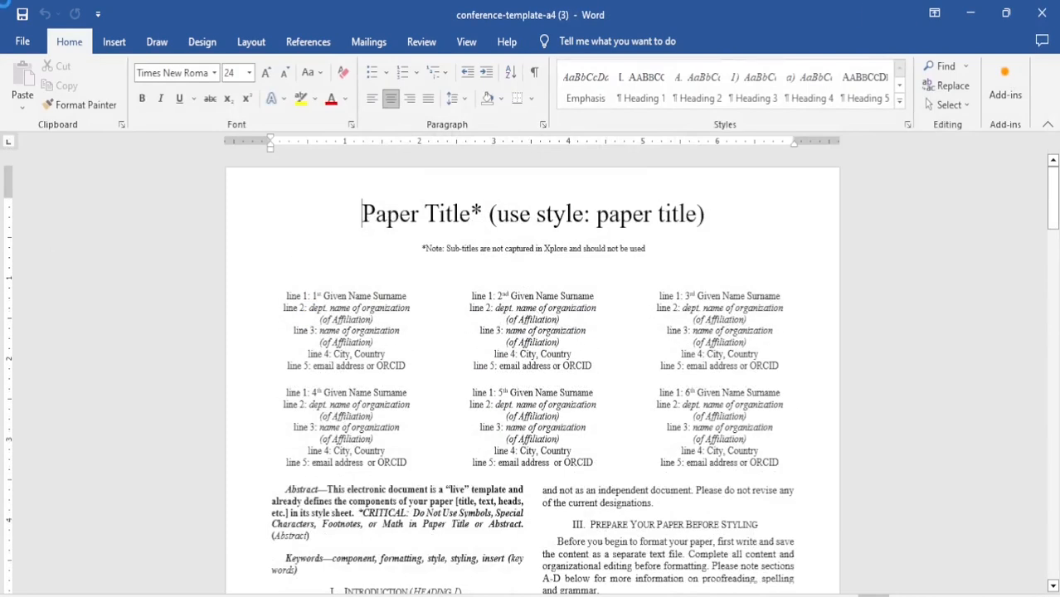
Save a copy of the template to the Desktop folder as conference-template-IEEE.
click(23, 41)
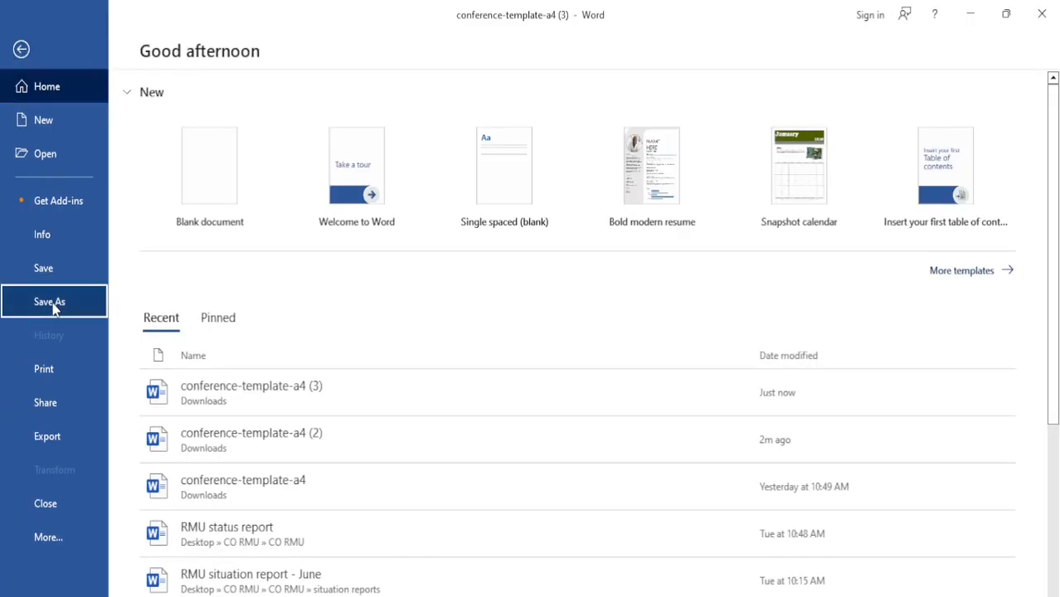
click(54, 307)
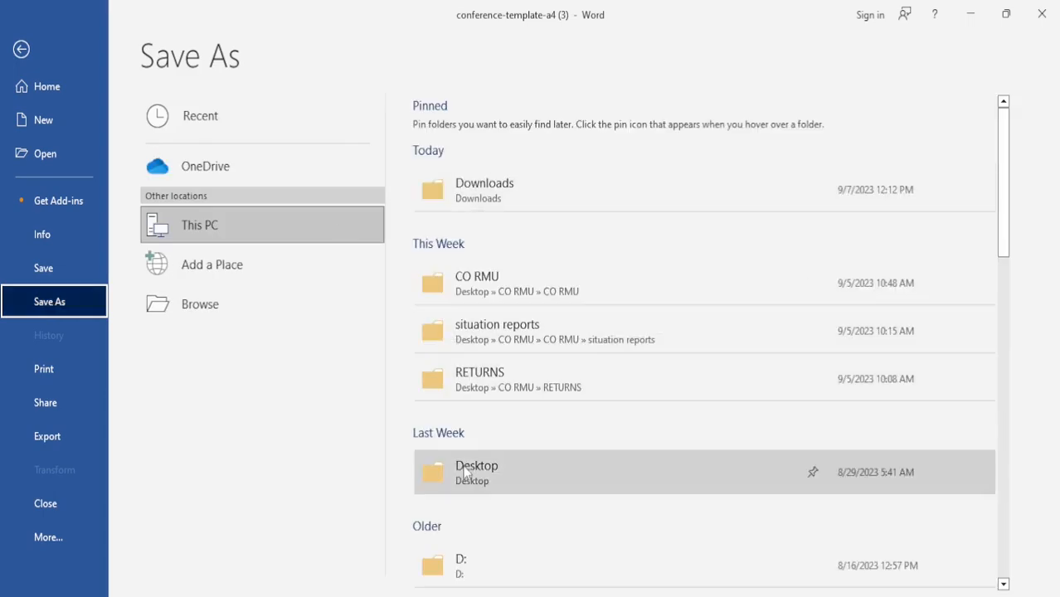
click(466, 473)
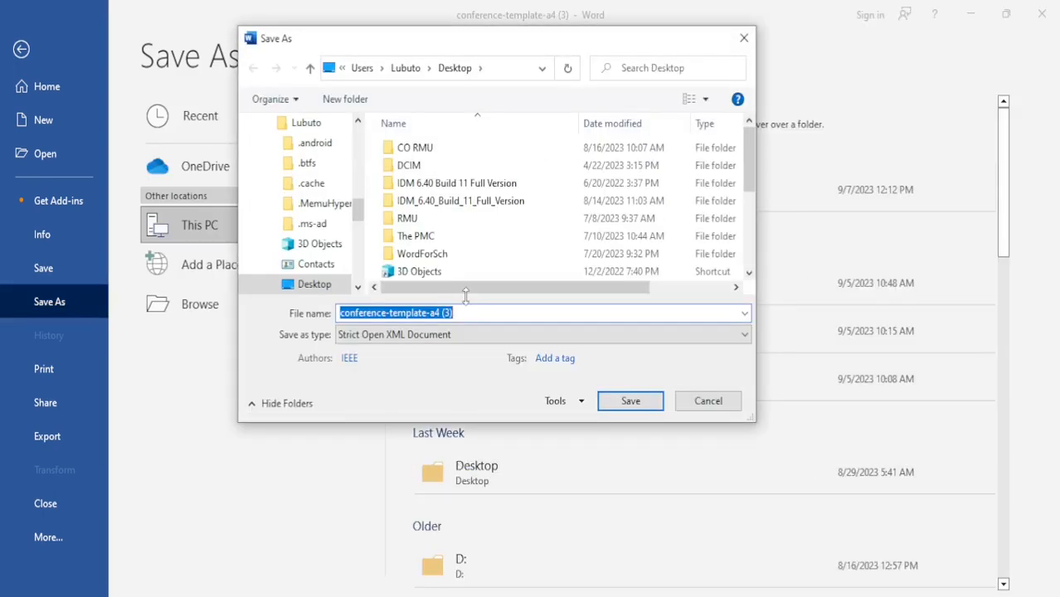
click(457, 313)
key(BackSpace)
key(BackSpace)
key(BackSpace)
key(BackSpace)
key(BackSpace)
key(BackSpace)
text(IEEE)
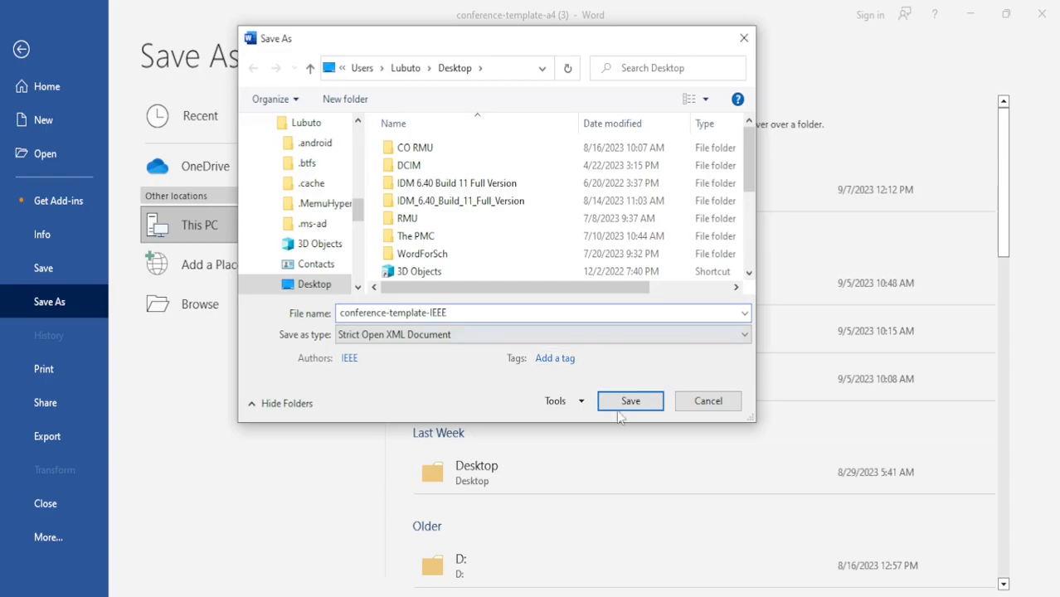
click(628, 401)
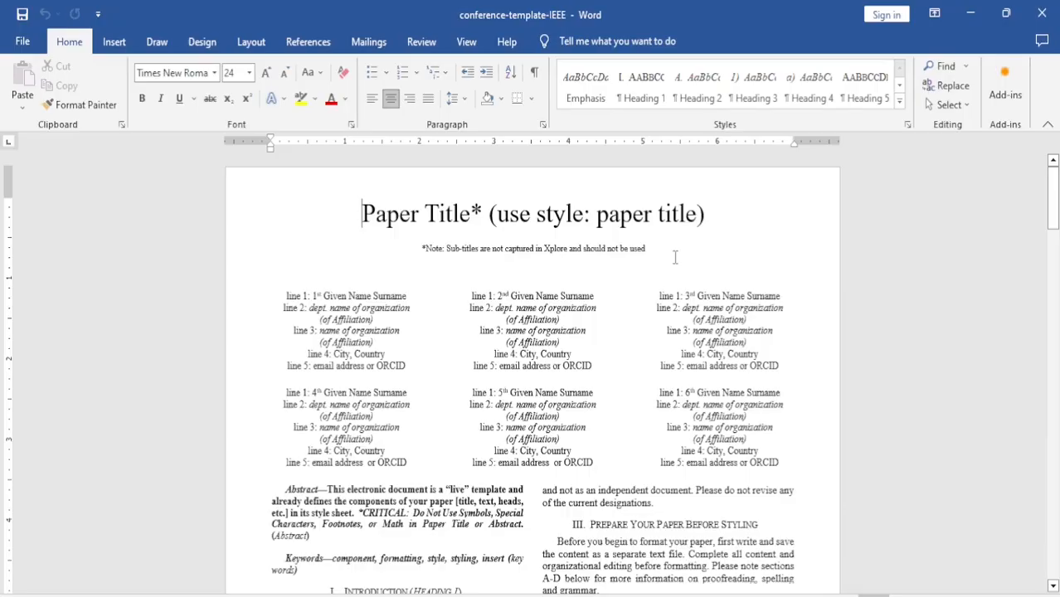
Examine the paper title placeholder and the sub-title note beneath it by highlighting each one.
click(410, 223)
drag(360, 214, 715, 217)
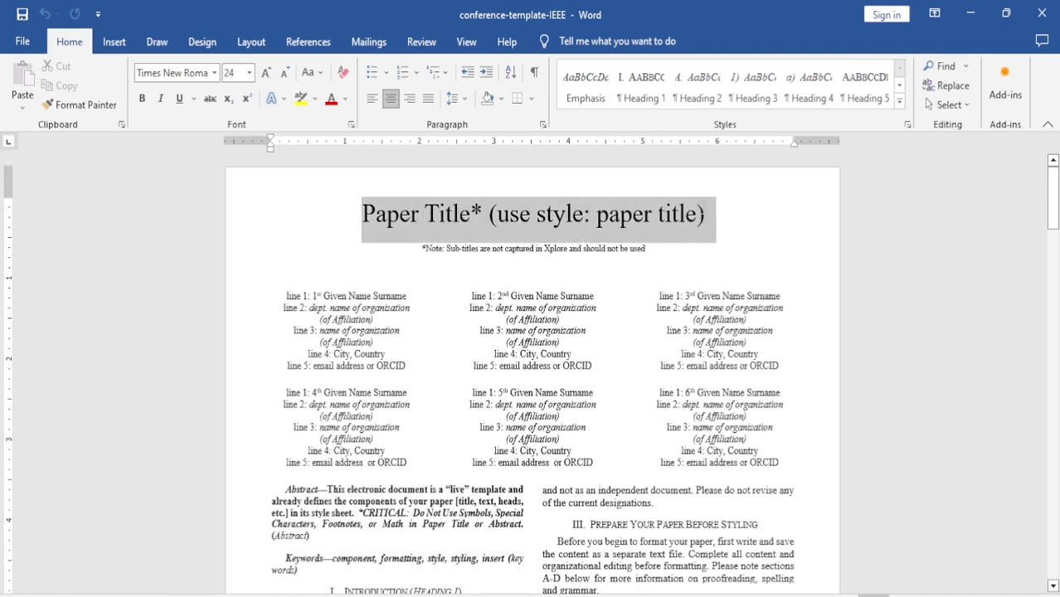
drag(794, 235, 794, 236)
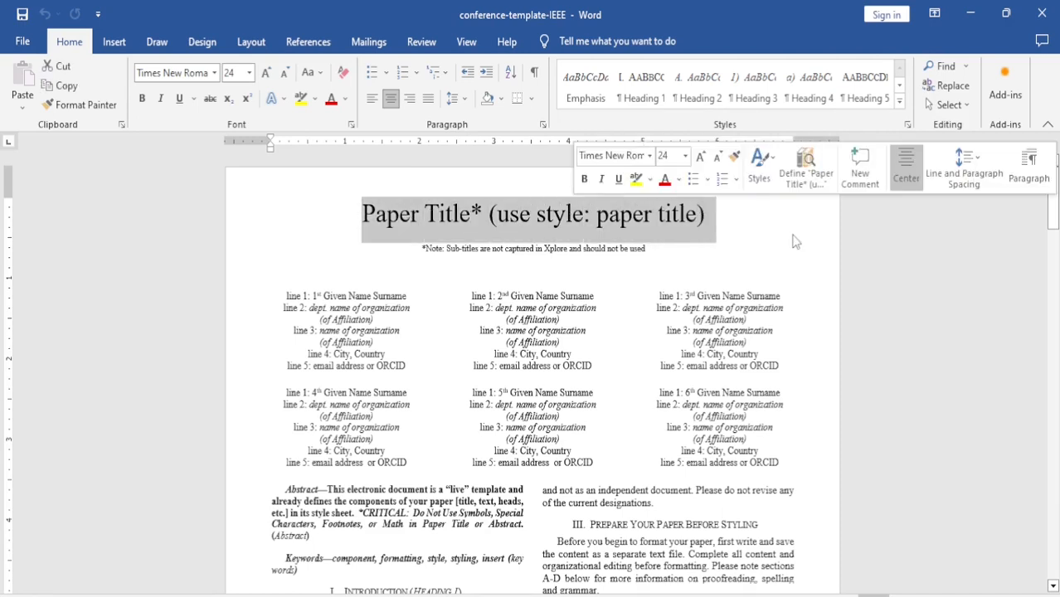
click(695, 258)
drag(430, 251, 672, 251)
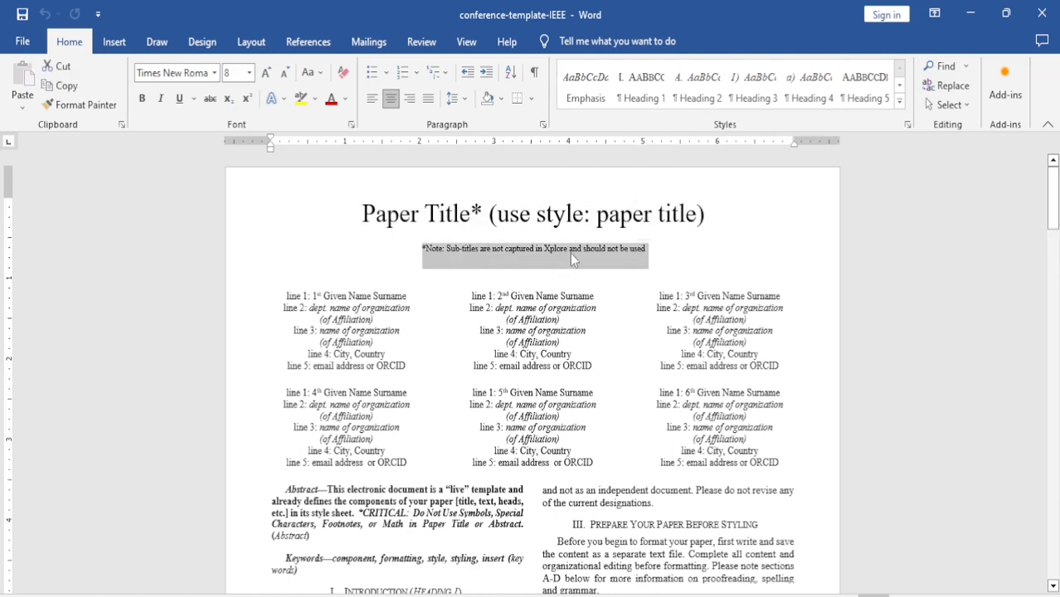
click(666, 266)
Examine the first author block line by line: name, department, organization, city and country, and email or ORCID.
drag(285, 289, 412, 301)
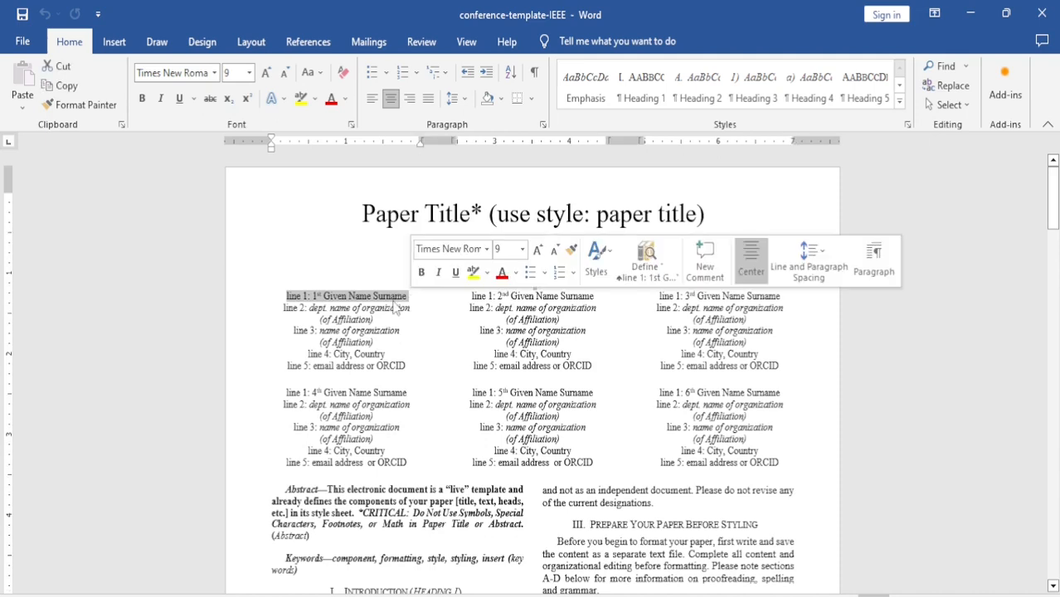
click(323, 312)
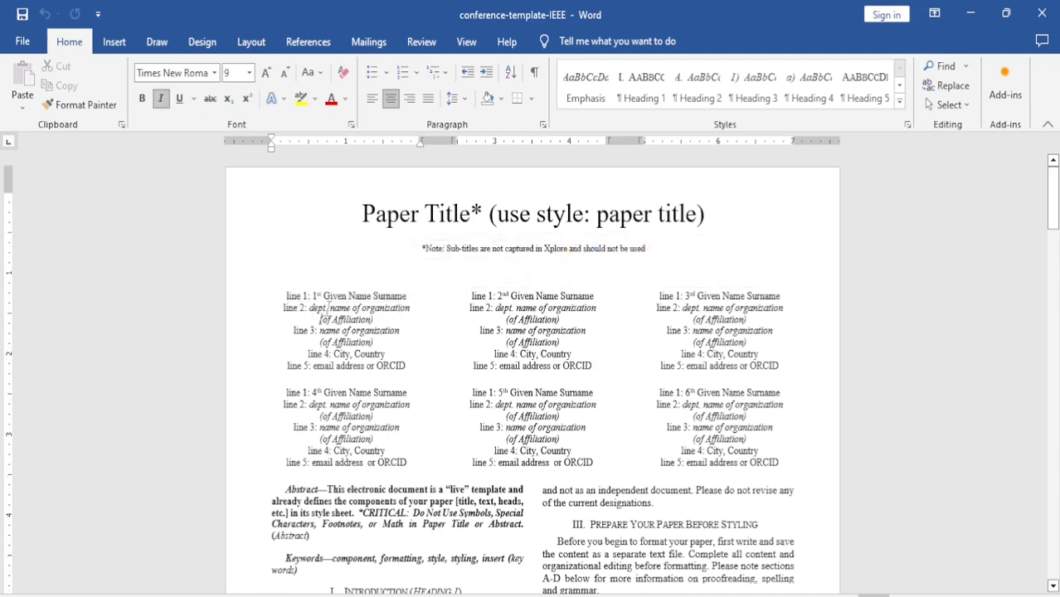
drag(325, 309, 410, 310)
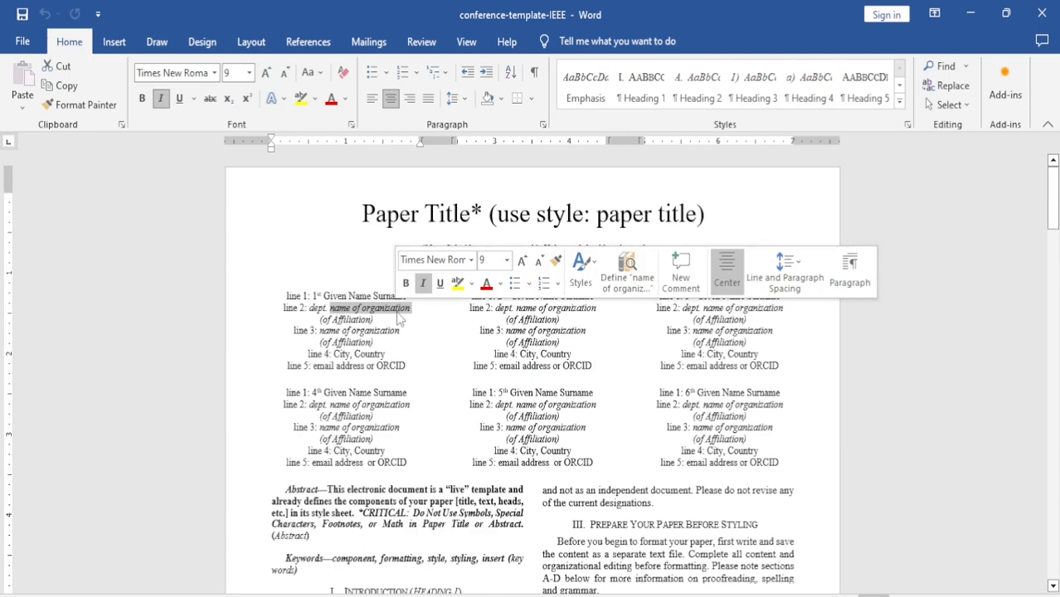
click(293, 337)
drag(295, 331, 389, 344)
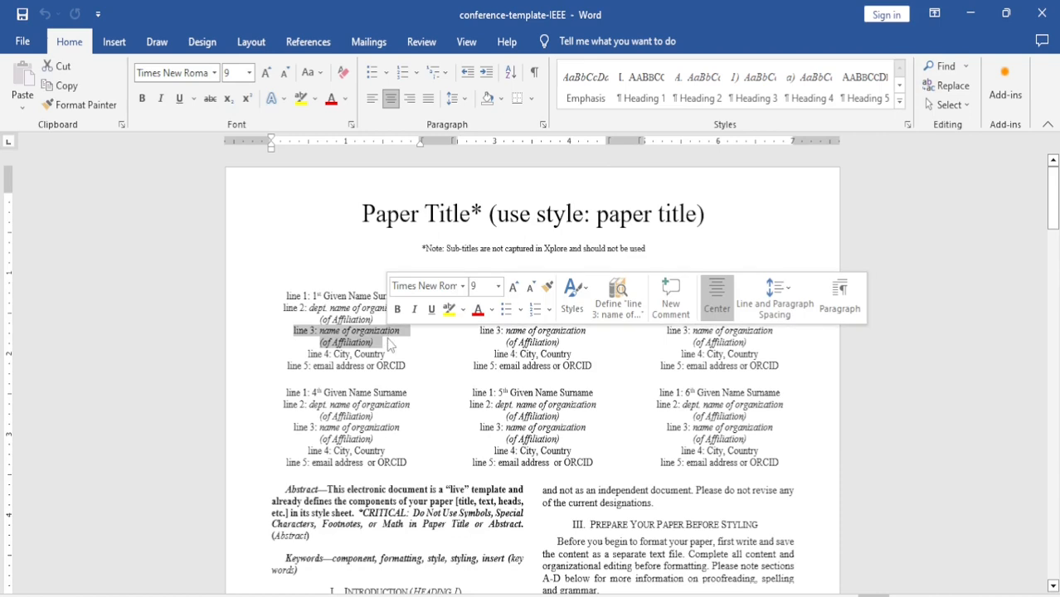
click(309, 354)
drag(347, 355, 393, 357)
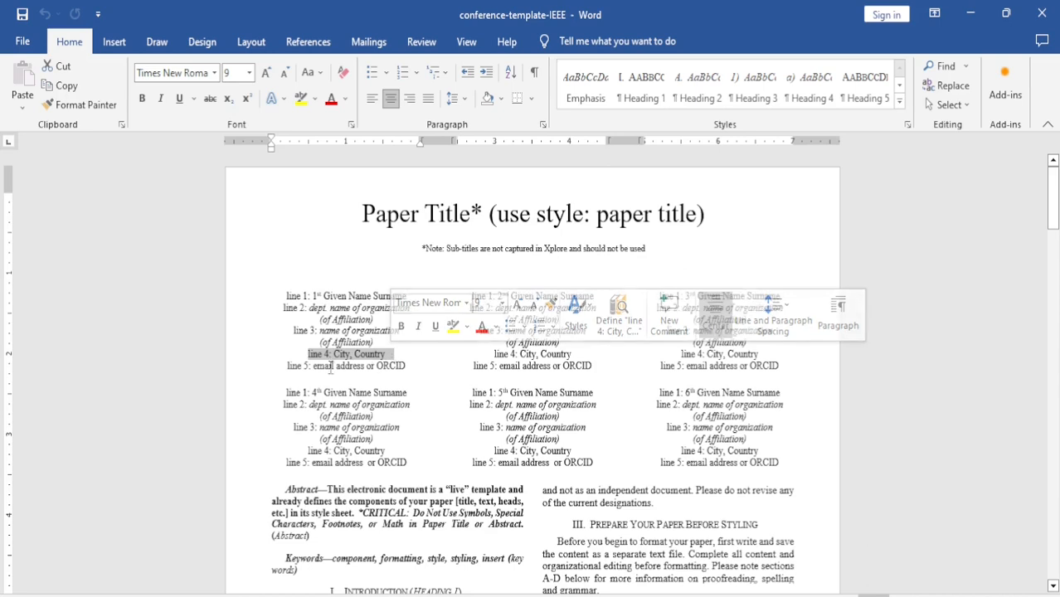
drag(288, 366, 408, 374)
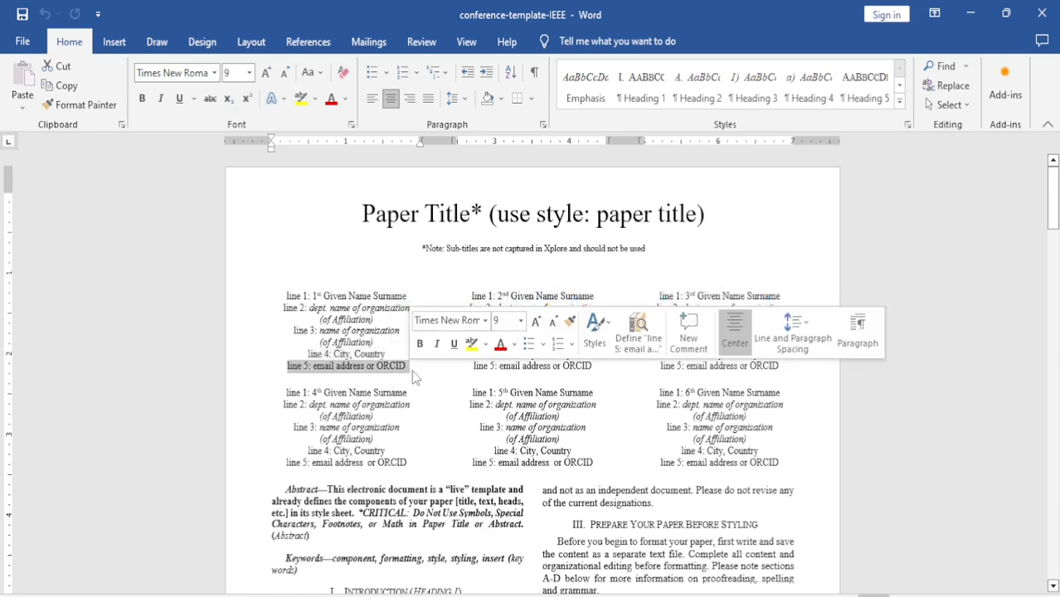
click(412, 370)
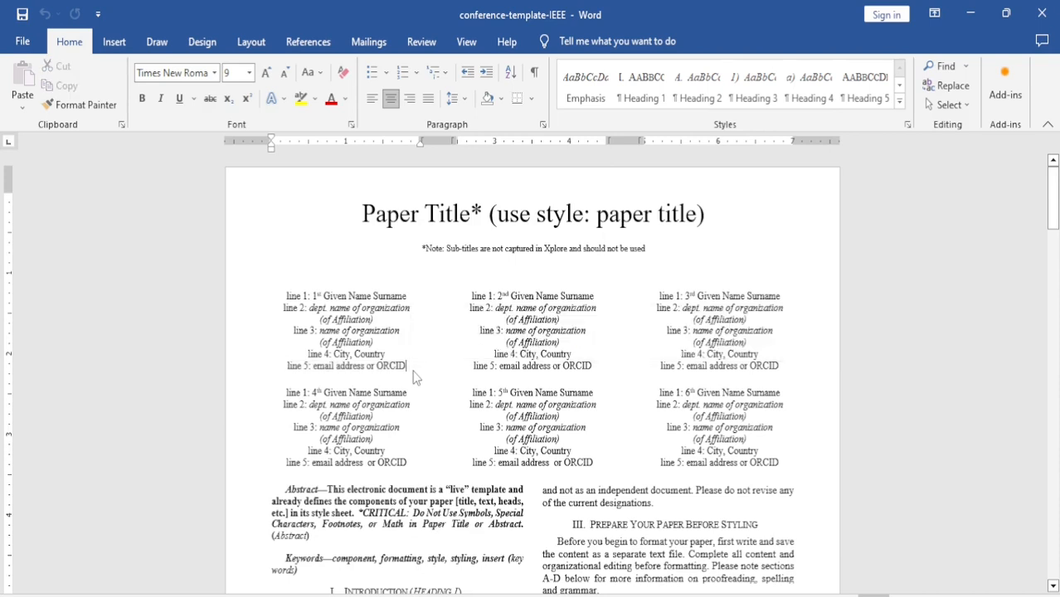
Examine the author blocks for the second to sixth authors by highlighting them one after another.
drag(594, 367, 464, 299)
click(785, 365)
drag(786, 364, 651, 303)
click(303, 401)
drag(335, 386, 419, 440)
drag(594, 462, 472, 392)
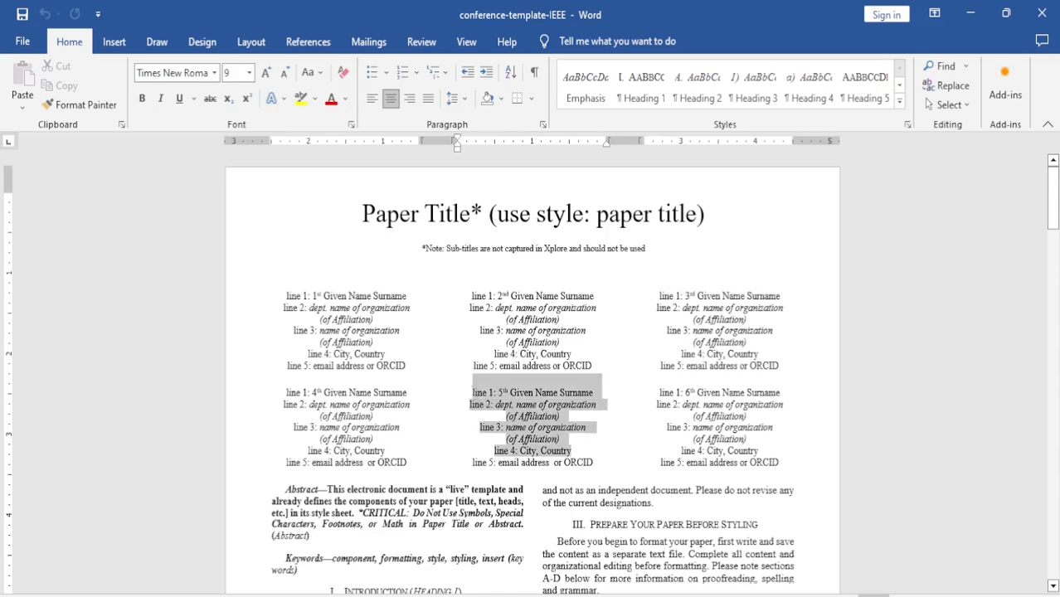
drag(780, 462, 655, 387)
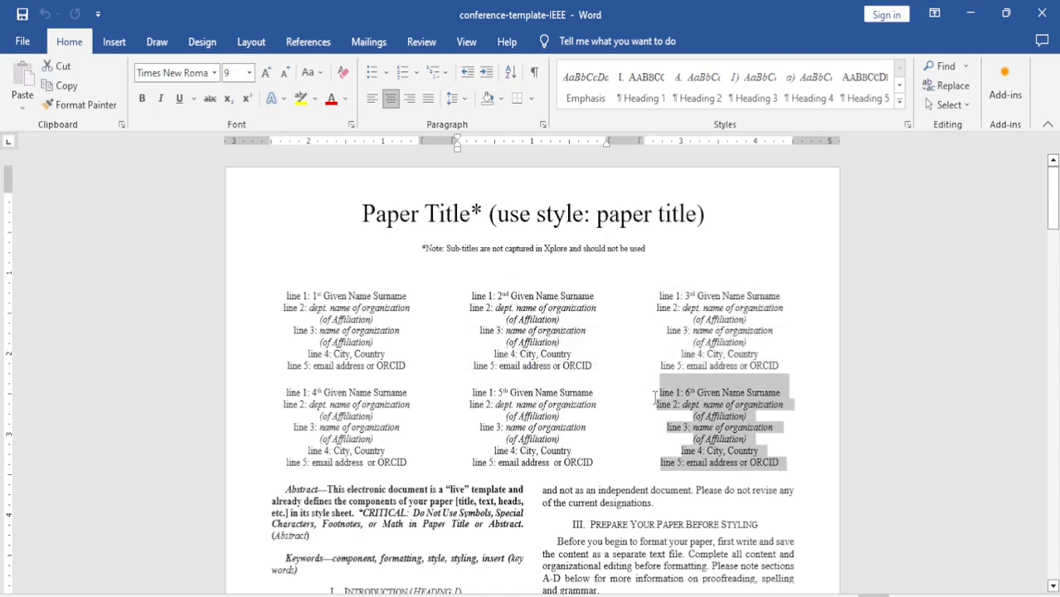
click(612, 457)
Examine the template's Abstract paragraph, and look through the simulation results and figures in the sample PDF paper.
drag(1053, 200, 1054, 226)
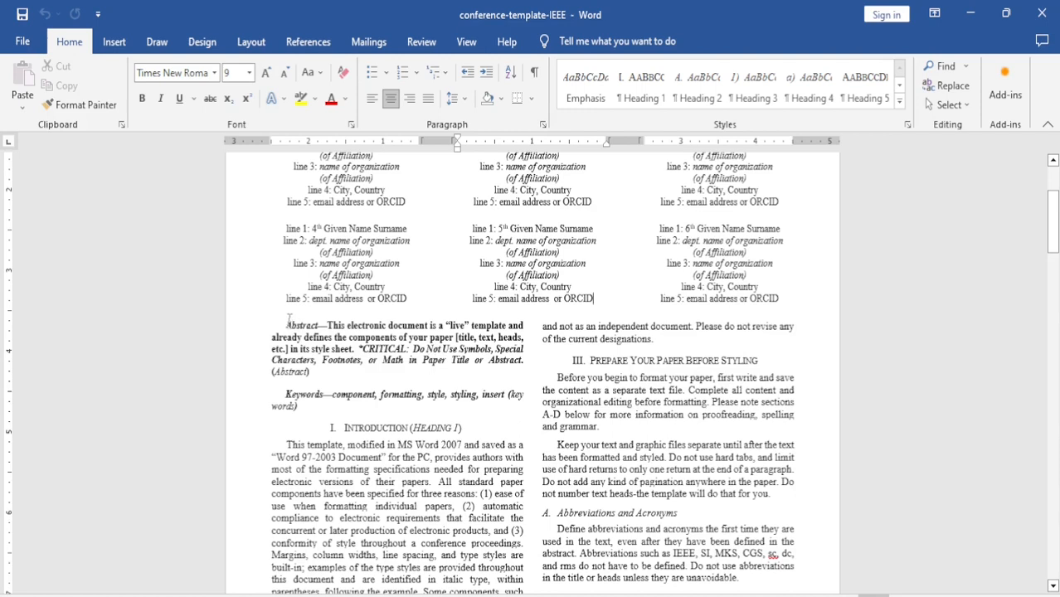
drag(287, 321, 365, 373)
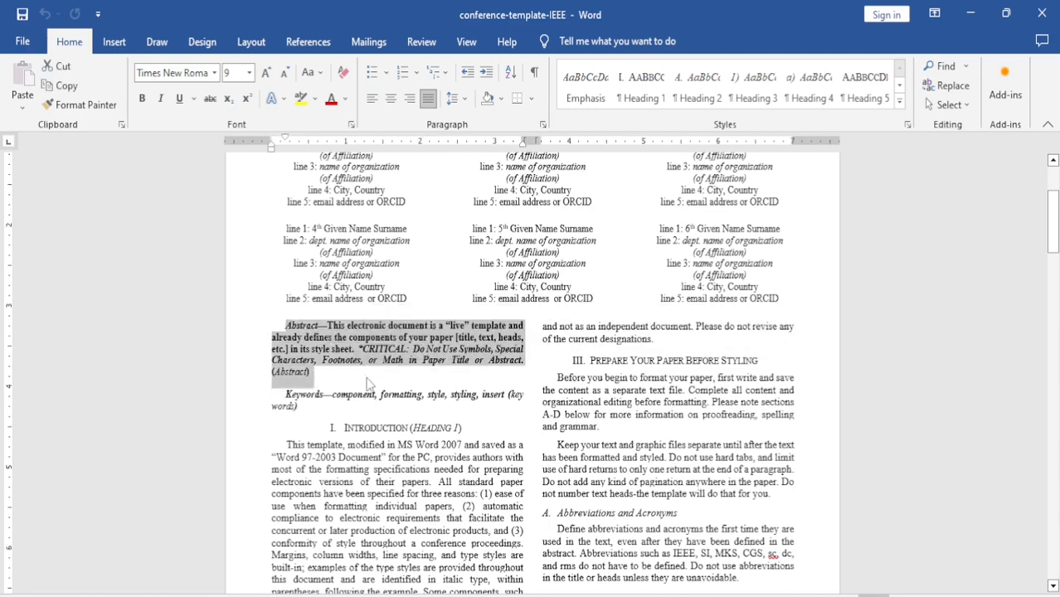
click(364, 373)
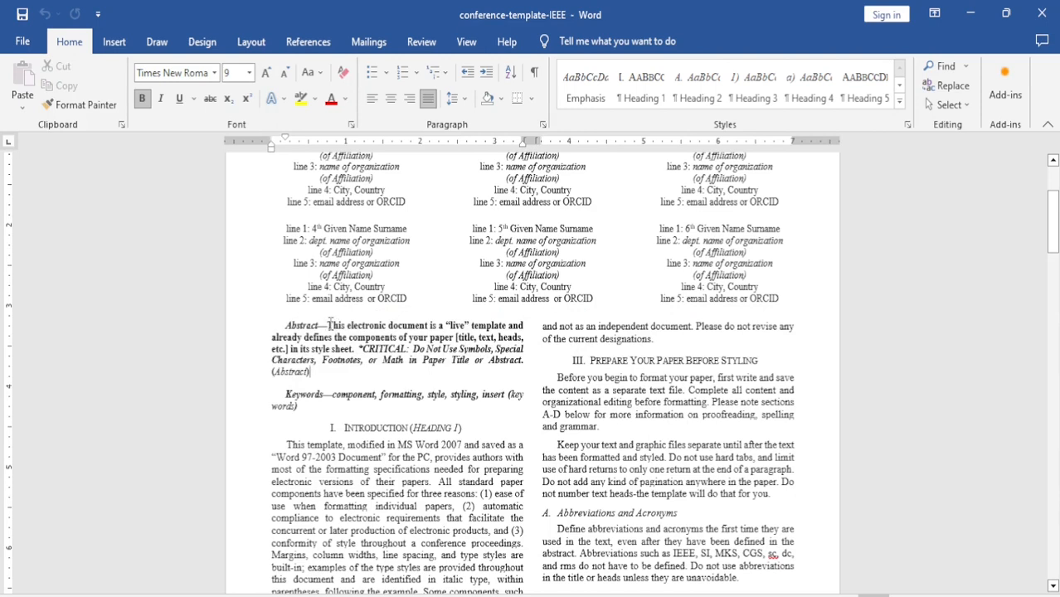
drag(329, 324, 450, 374)
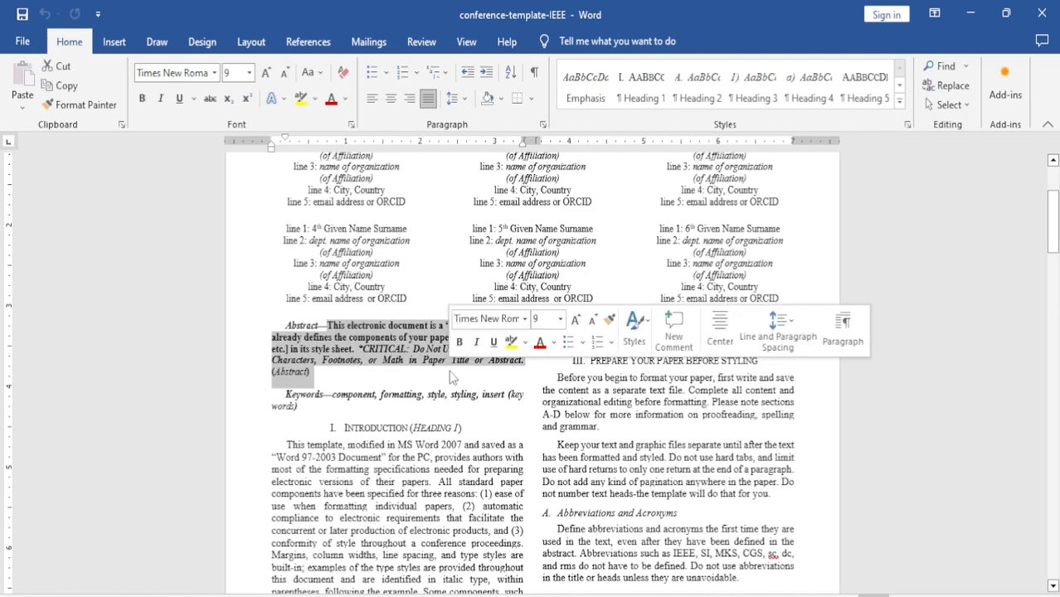
click(408, 385)
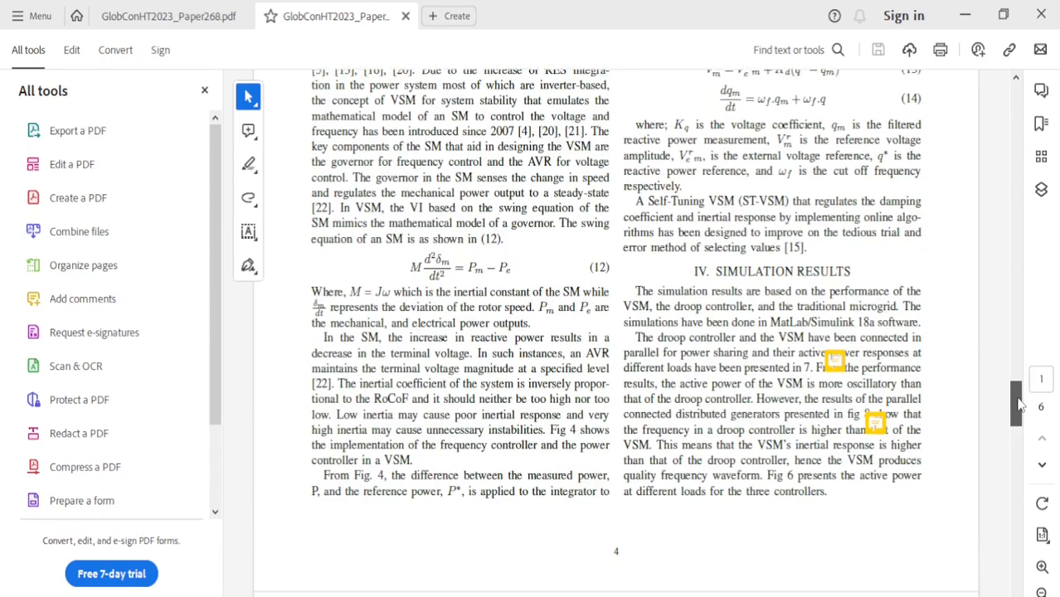
scroll(1020, 439, down, 10)
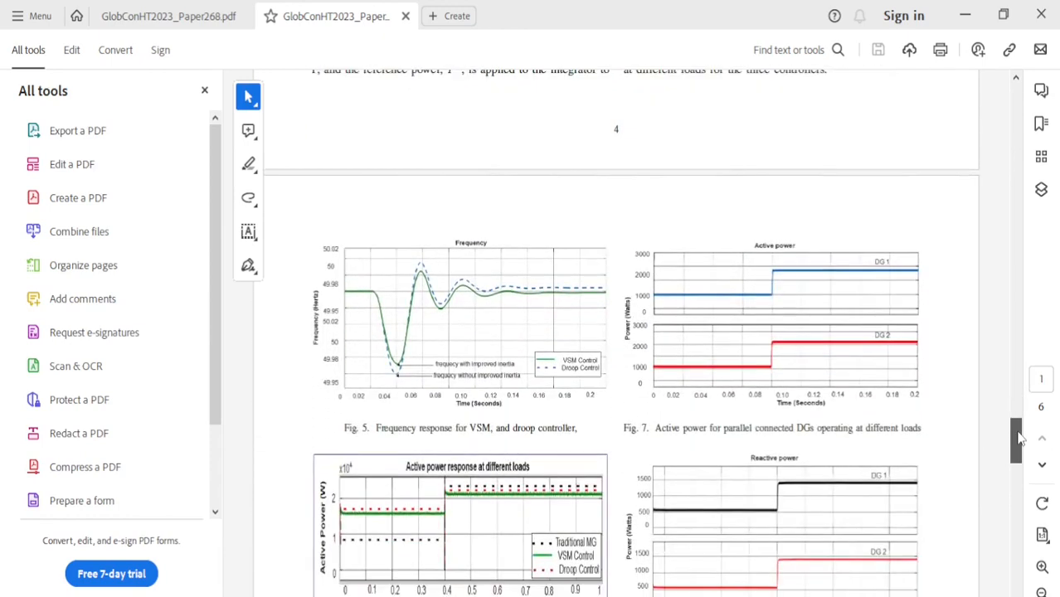
scroll(1020, 440, down, 3)
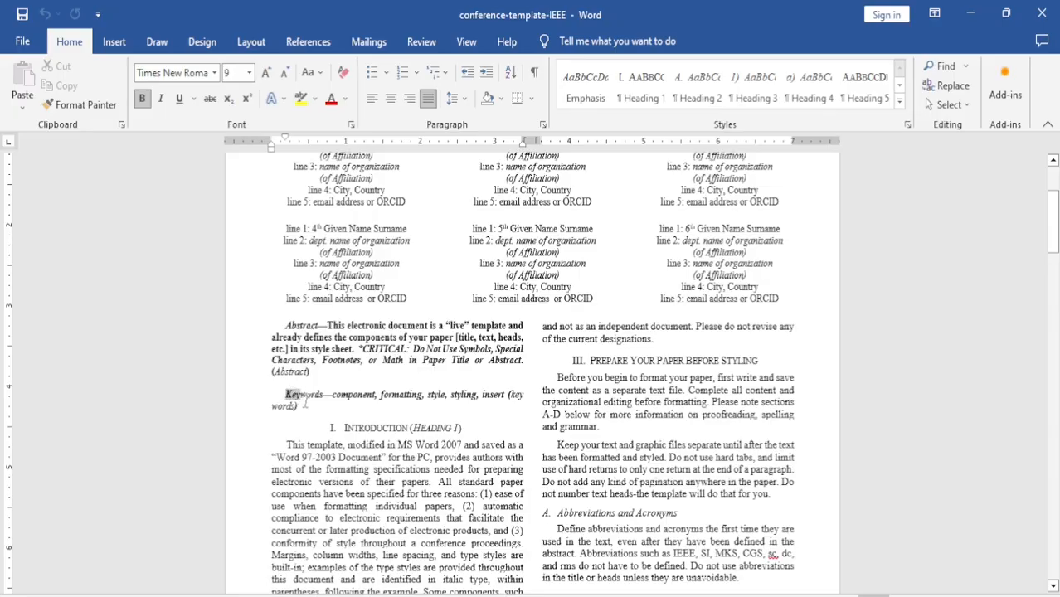
Back in the Word template, examine the Keywords line and the Introduction section up to the Ease of Use heading.
triple_click(307, 405)
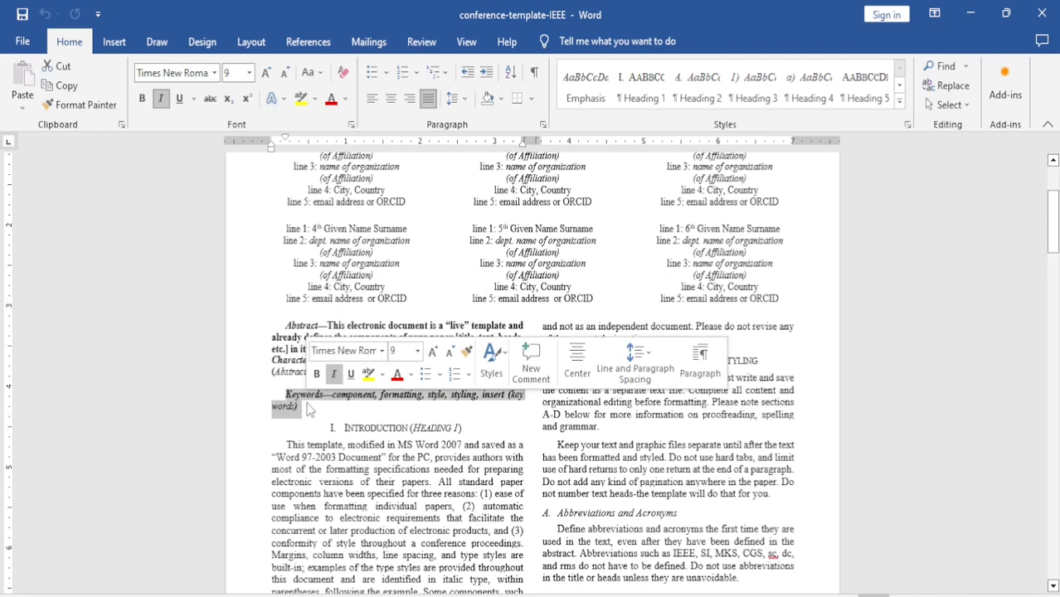
click(361, 422)
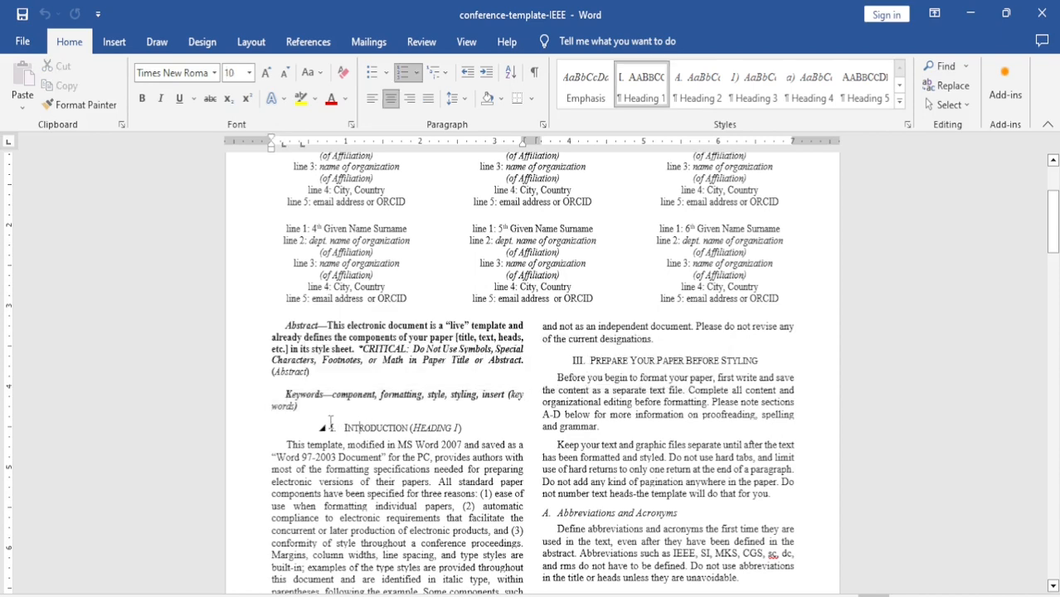
drag(330, 423, 475, 524)
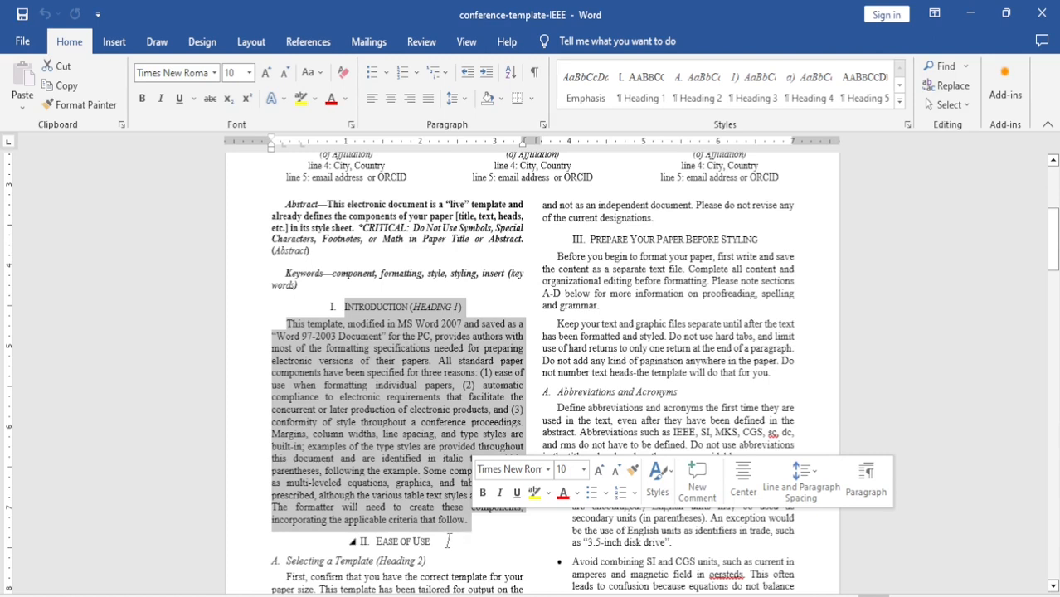
click(448, 541)
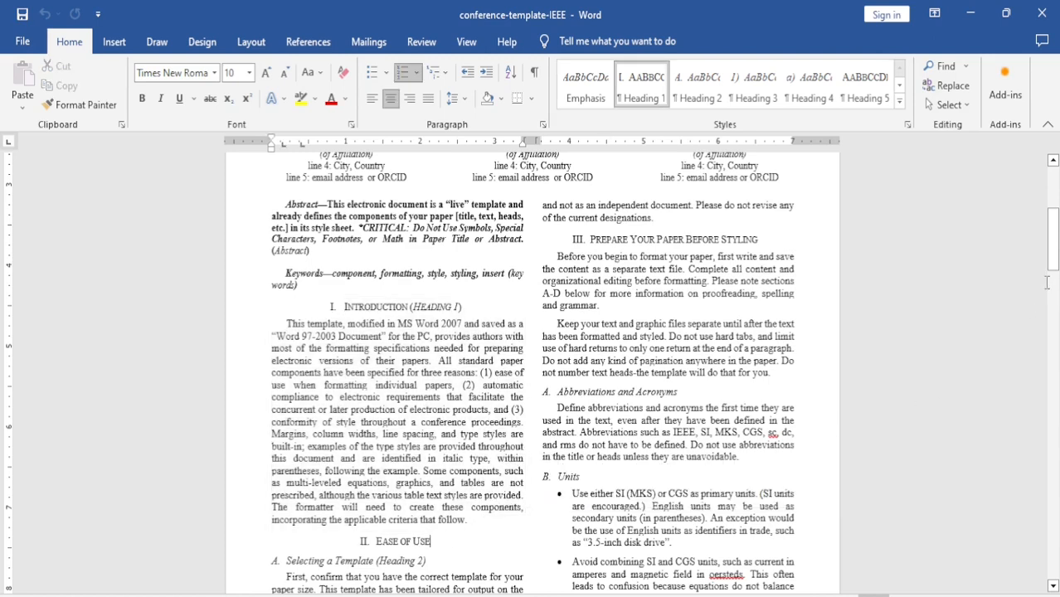
drag(1057, 245, 1057, 274)
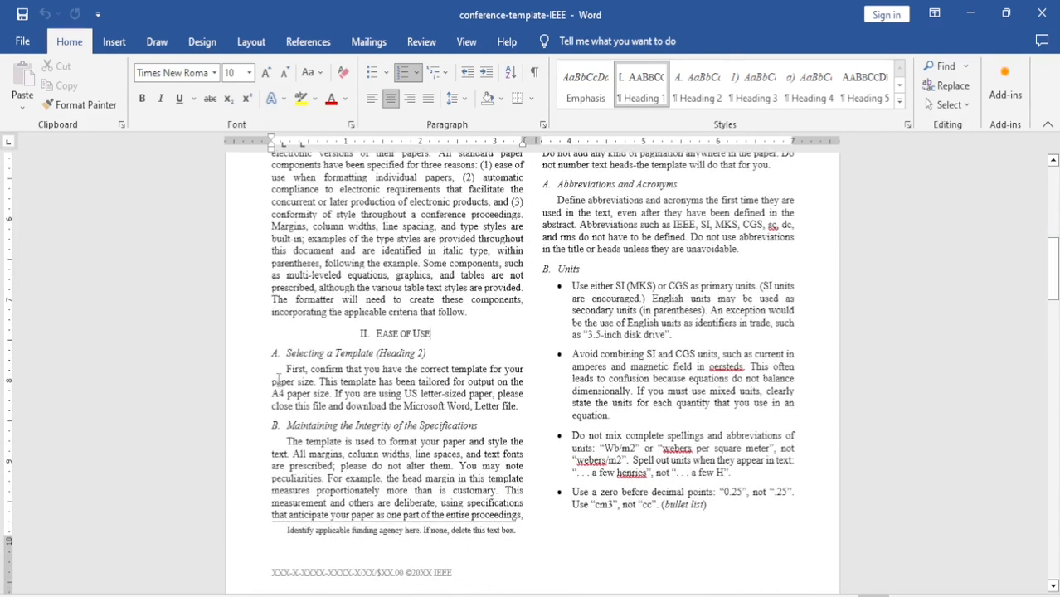
Examine the Selecting a Template subsection under Ease of Use, with its guidance on choosing the correct paper size.
click(266, 356)
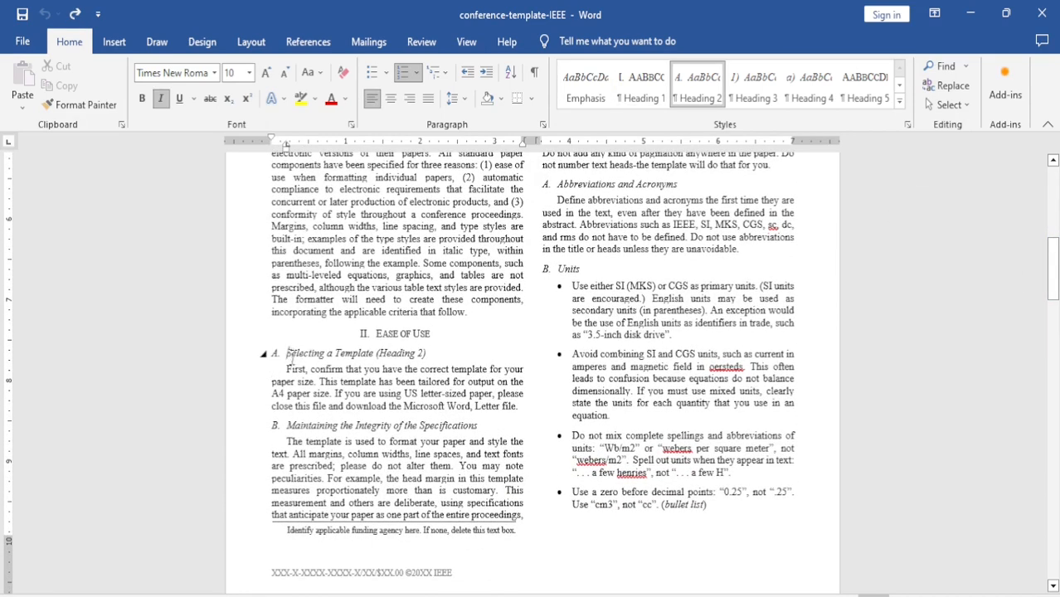
drag(286, 355, 477, 418)
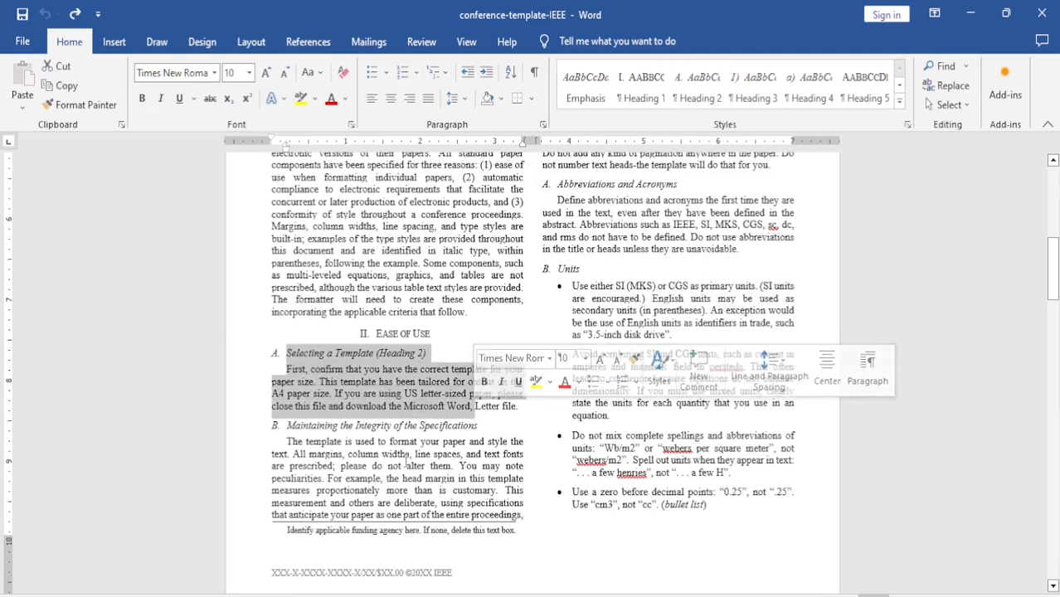
click(387, 394)
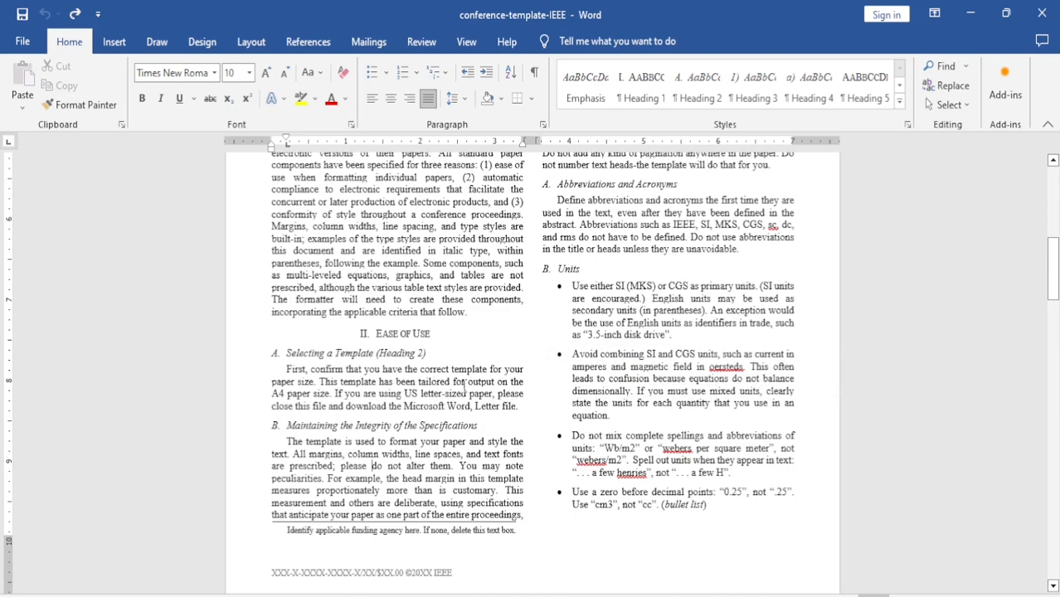
Examine the Equations subsection: the font guidance in the first paragraph and the instruction to number equations consecutively.
scroll(501, 375, down, 10)
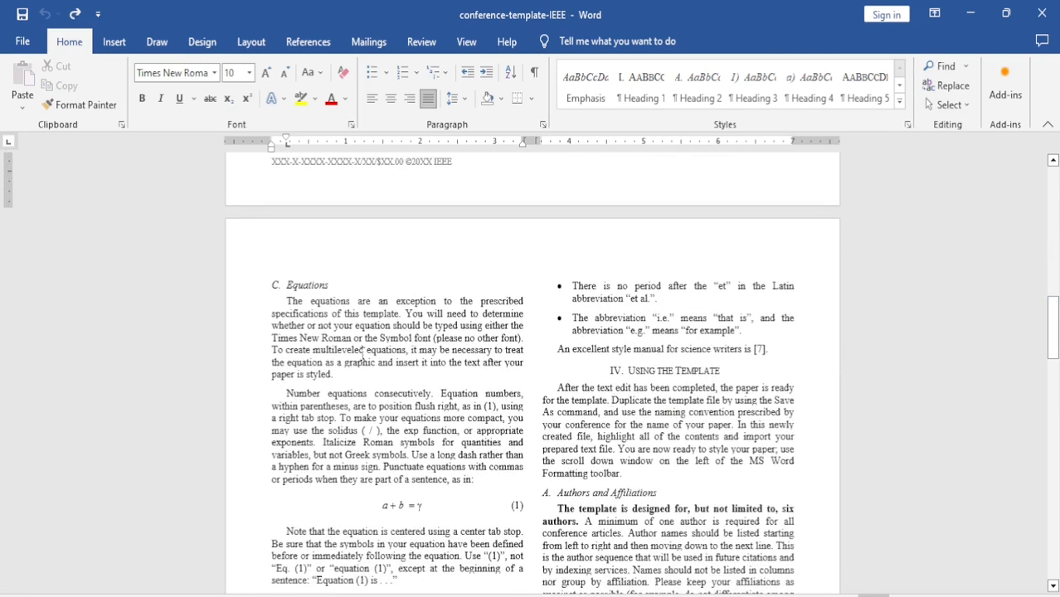
drag(288, 303, 359, 372)
click(365, 455)
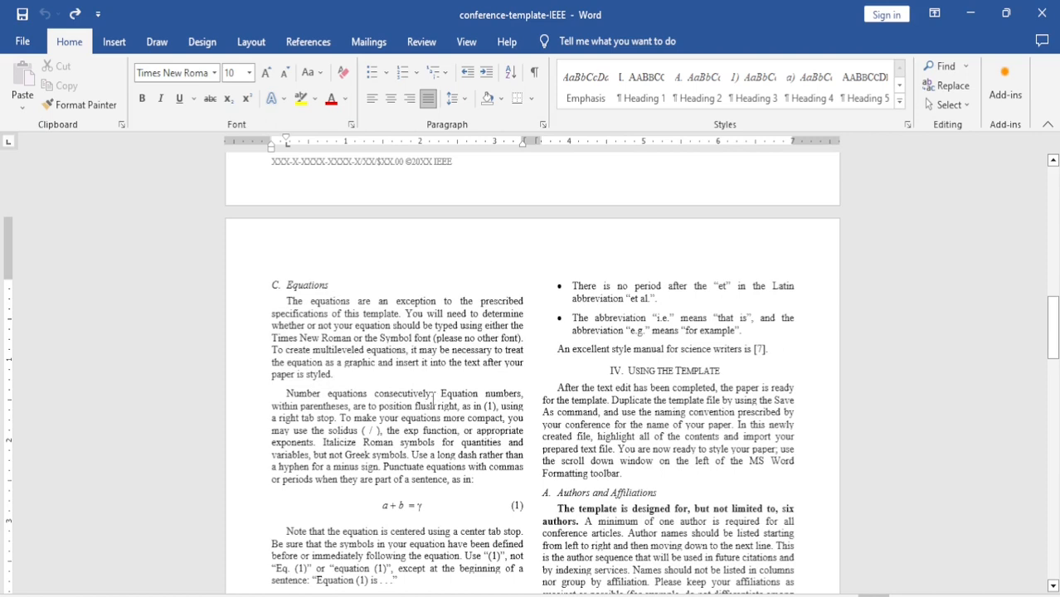
drag(429, 395, 376, 399)
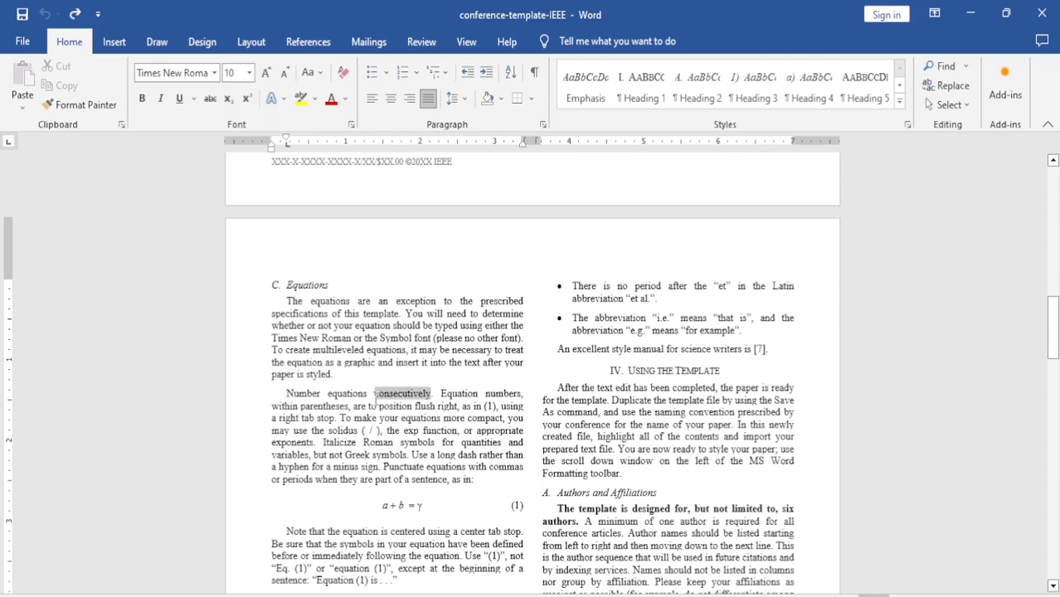
click(498, 400)
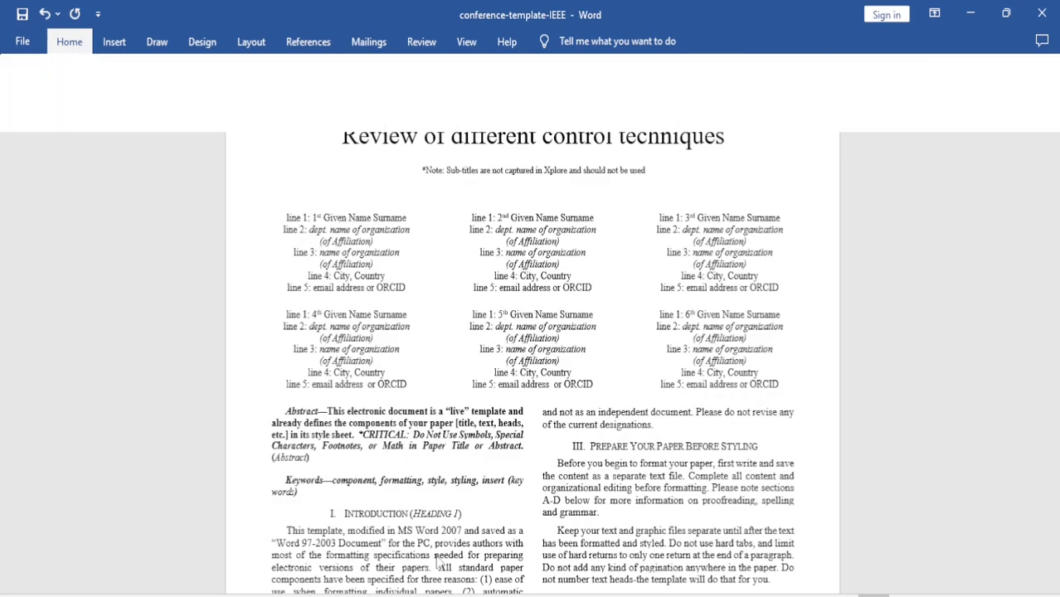
Insert a new equation into the template's Equations subsection.
click(113, 42)
click(969, 67)
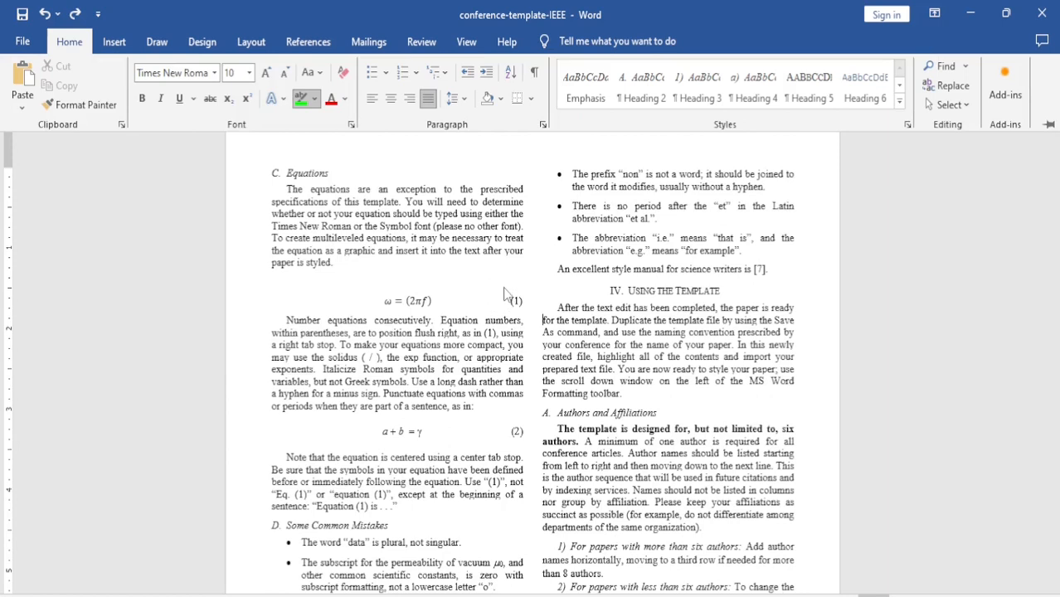
Highlight the ω = (2πf) equation and its number (1) in green, and undo that highlight.
click(507, 301)
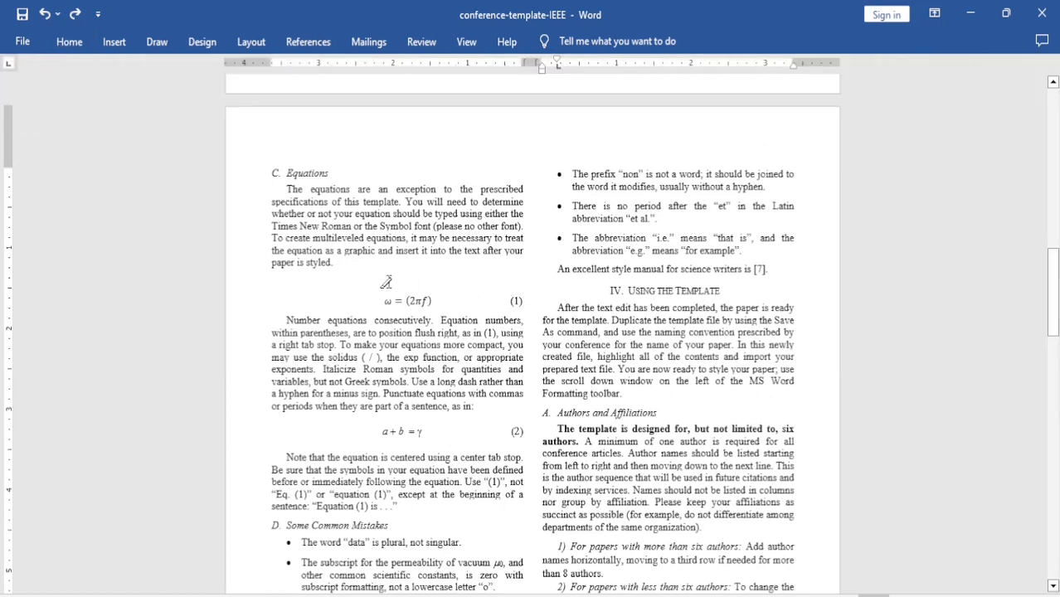
mouse_move(375, 288)
mouse_down()
mouse_move(458, 304)
mouse_move(523, 301)
mouse_up()
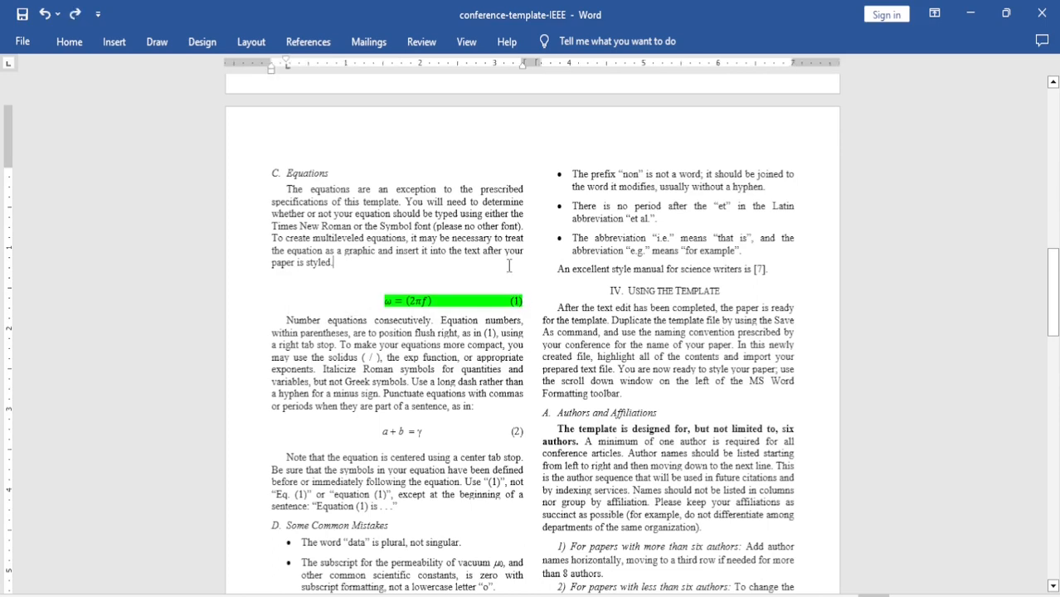
key(ctrl+z)
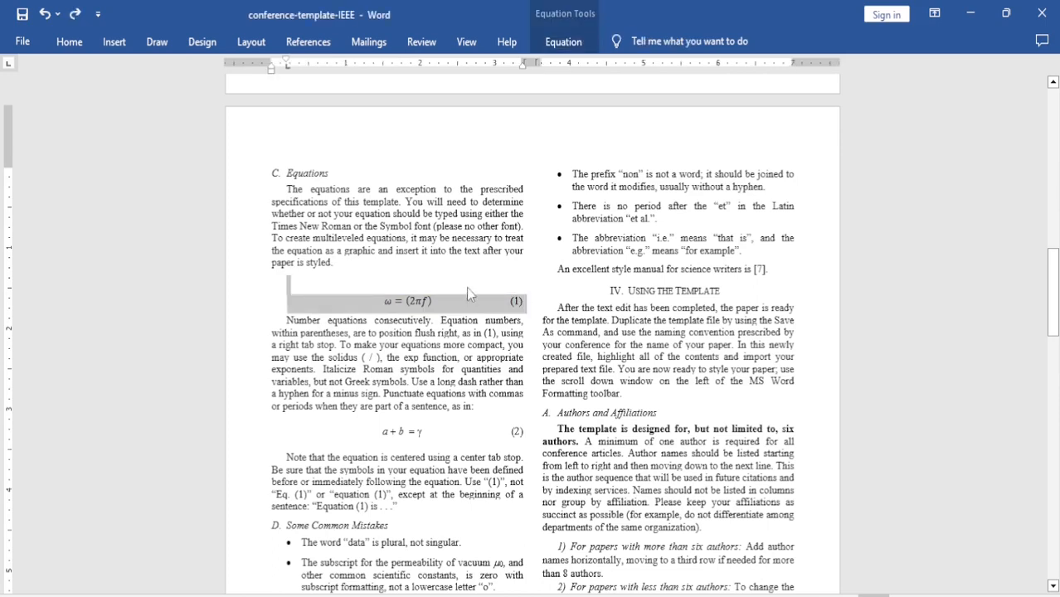
Examine the number (1) placed flush right on the same line as the ω = (2πf) equation.
click(469, 288)
drag(521, 302, 510, 299)
click(516, 301)
click(512, 299)
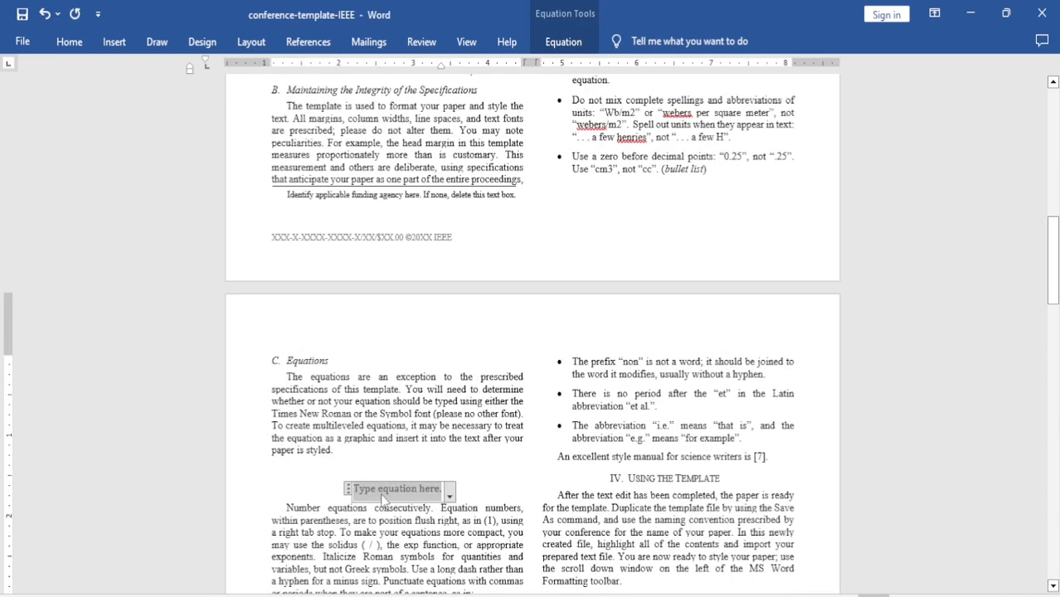
Enter ω = followed by an empty pair of parentheses in the new equation.
click(563, 42)
click(580, 115)
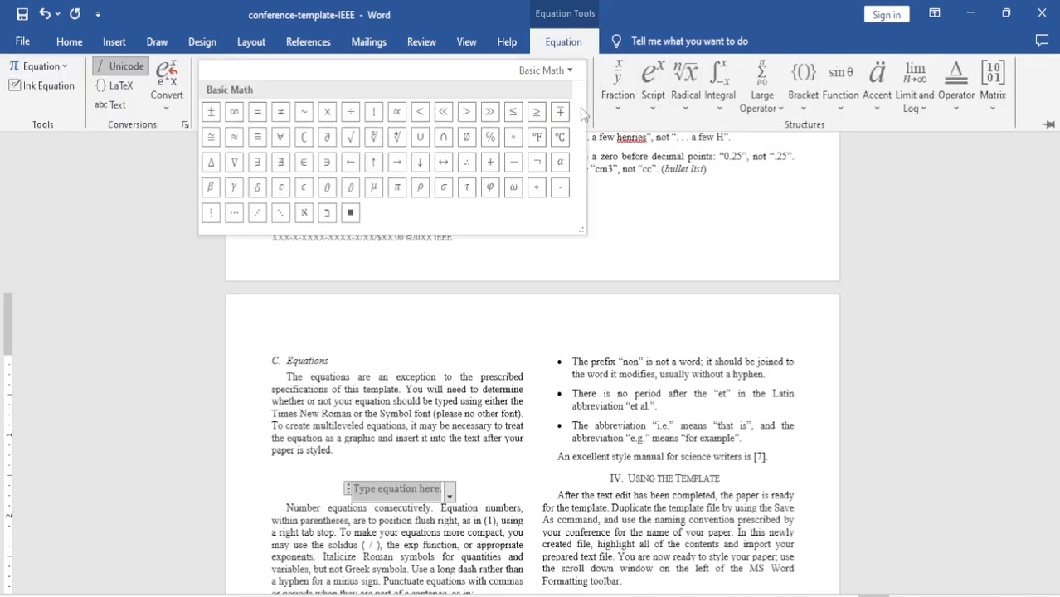
click(513, 188)
text(=2)
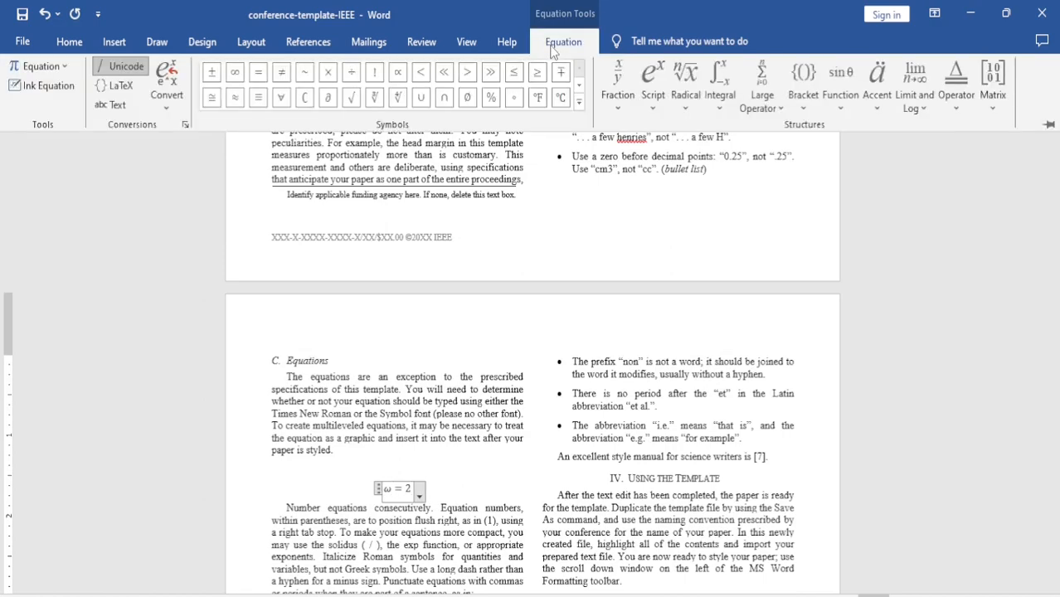
key(BackSpace)
click(566, 46)
click(803, 104)
click(817, 160)
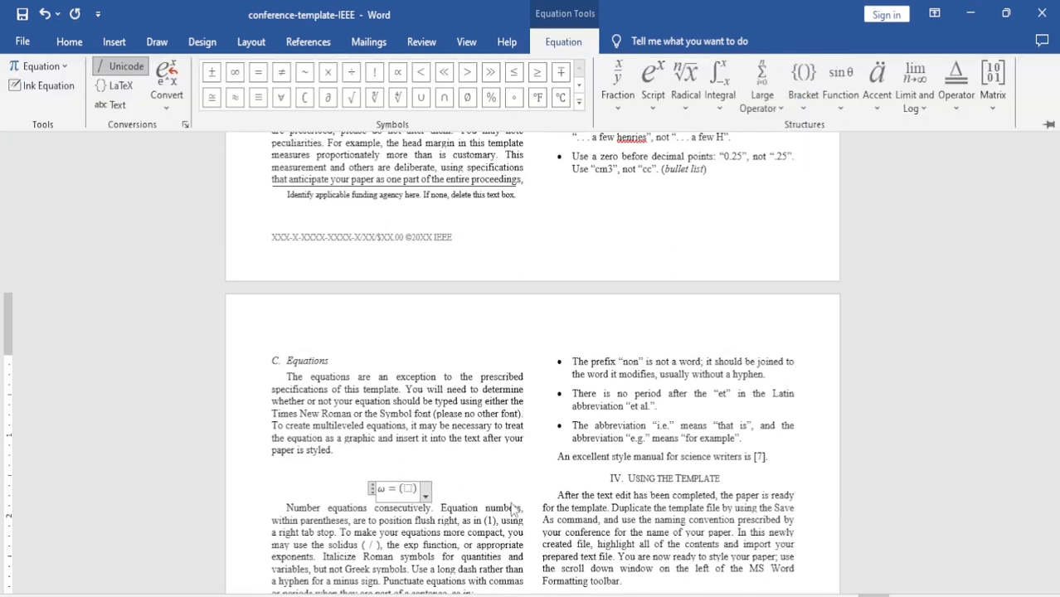
Fill the parentheses of the equation with 2πf.
click(408, 489)
text(2)
click(563, 42)
click(581, 104)
click(399, 189)
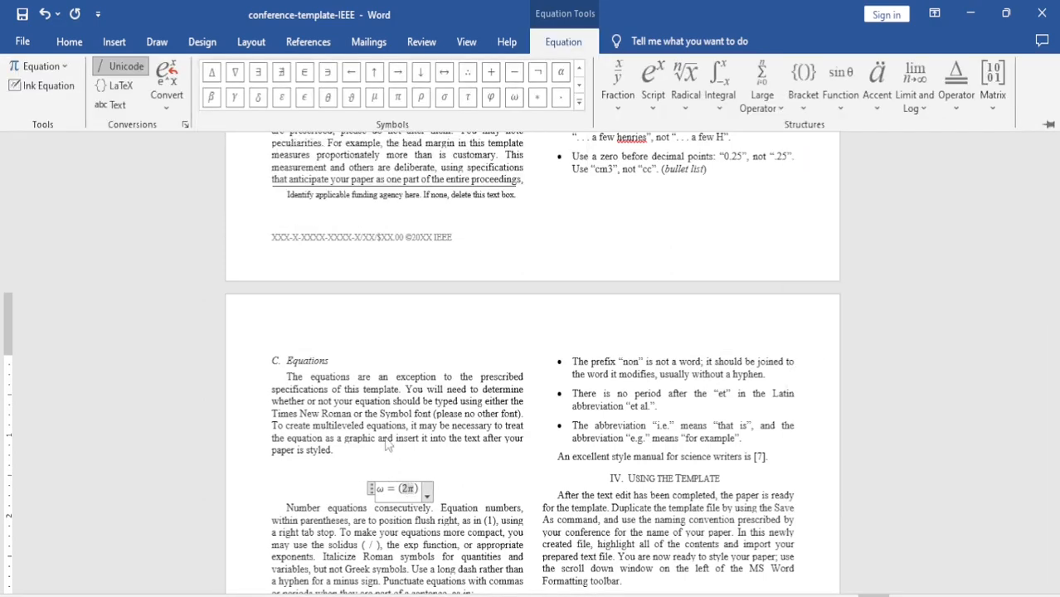
text(f)
In the sample PDF paper, examine how the text cites equations (7) and (8) before they appear.
scroll(387, 447, down, 3)
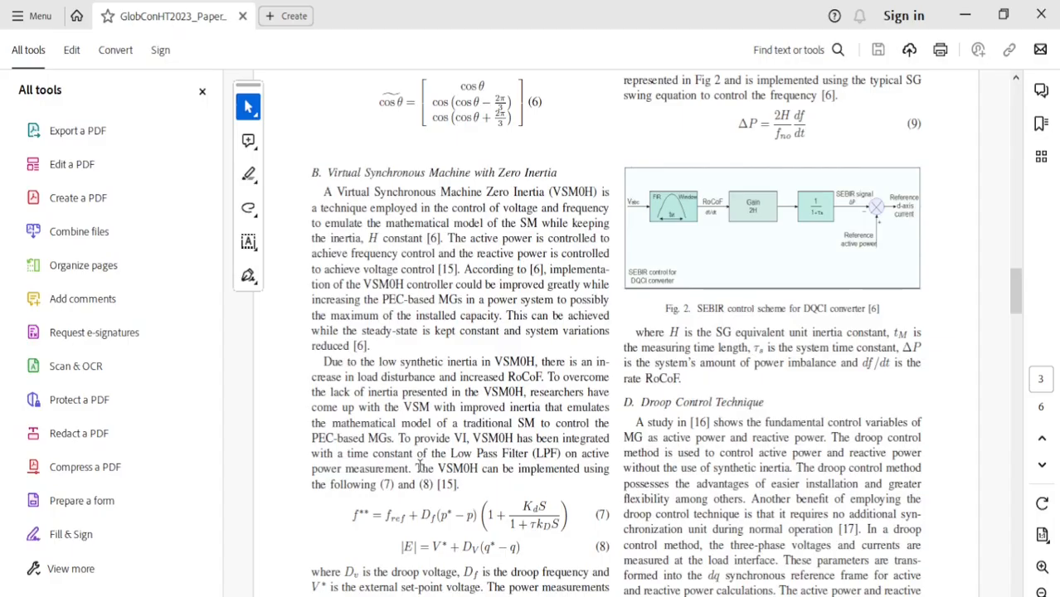
drag(417, 468, 467, 491)
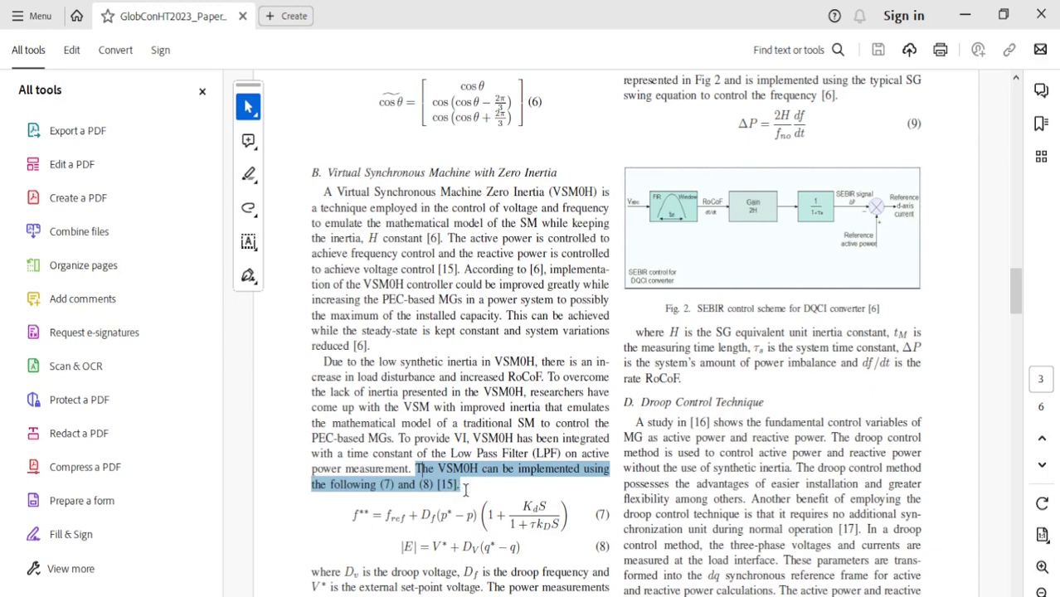
click(519, 486)
drag(351, 515, 613, 548)
drag(580, 489, 583, 490)
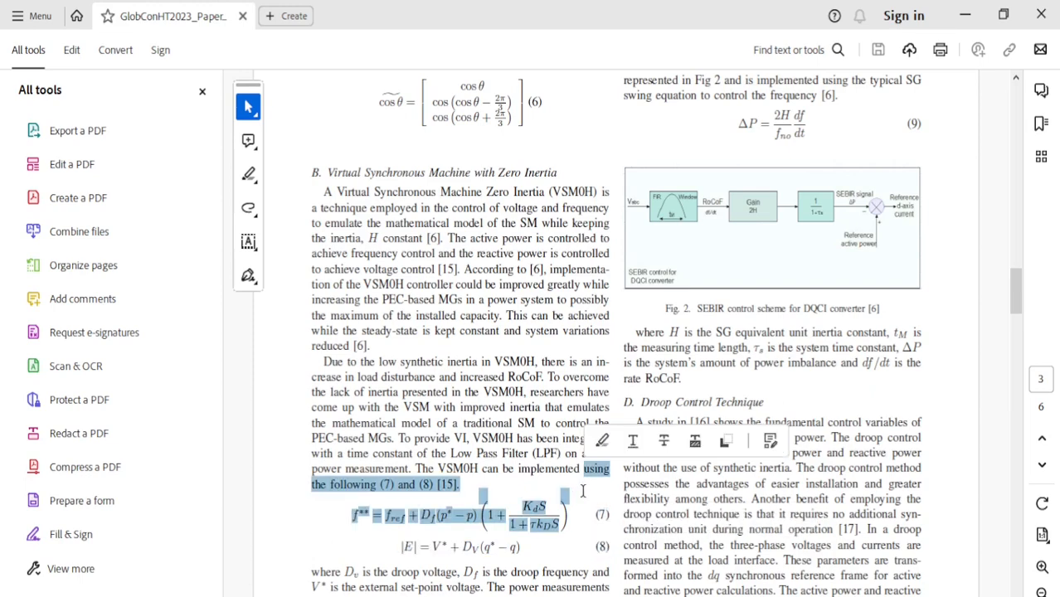
click(453, 468)
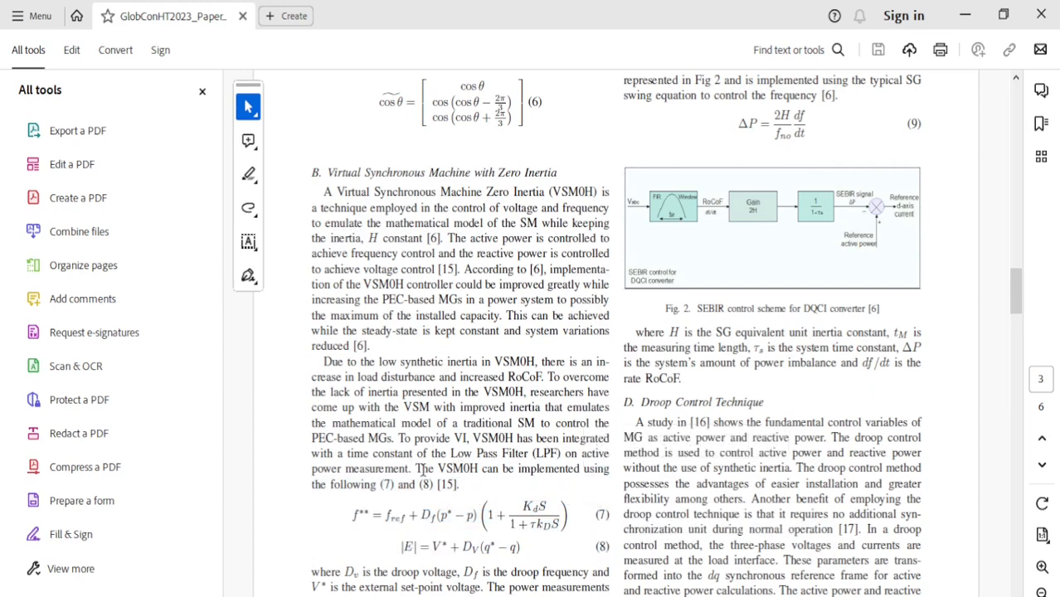
drag(414, 468, 461, 489)
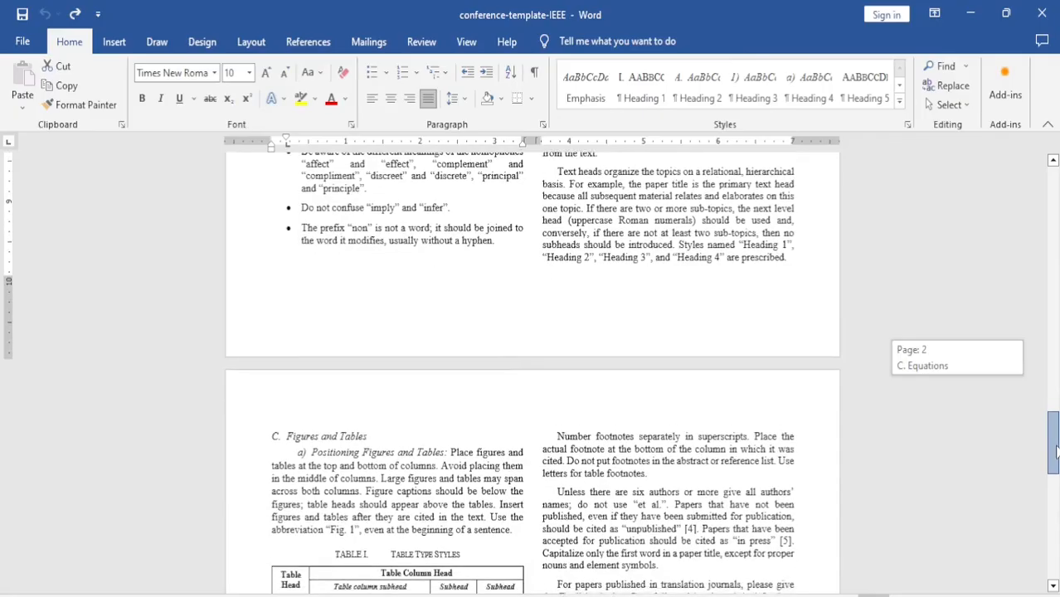
Back in the Word template, highlight the Positioning Figures and Tables paragraph in yellow.
drag(1057, 450, 1056, 464)
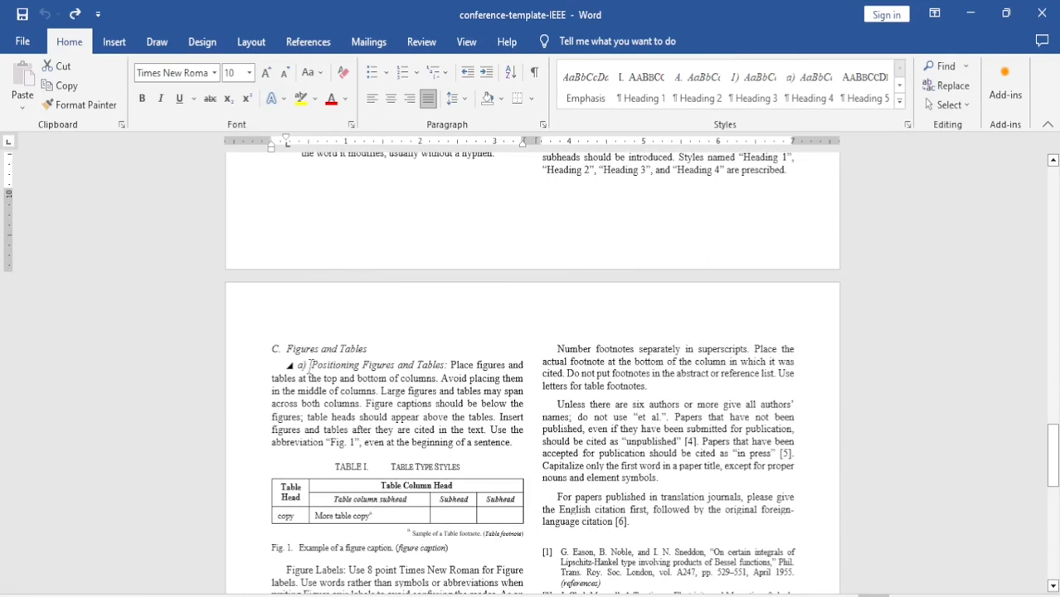
drag(310, 365, 514, 444)
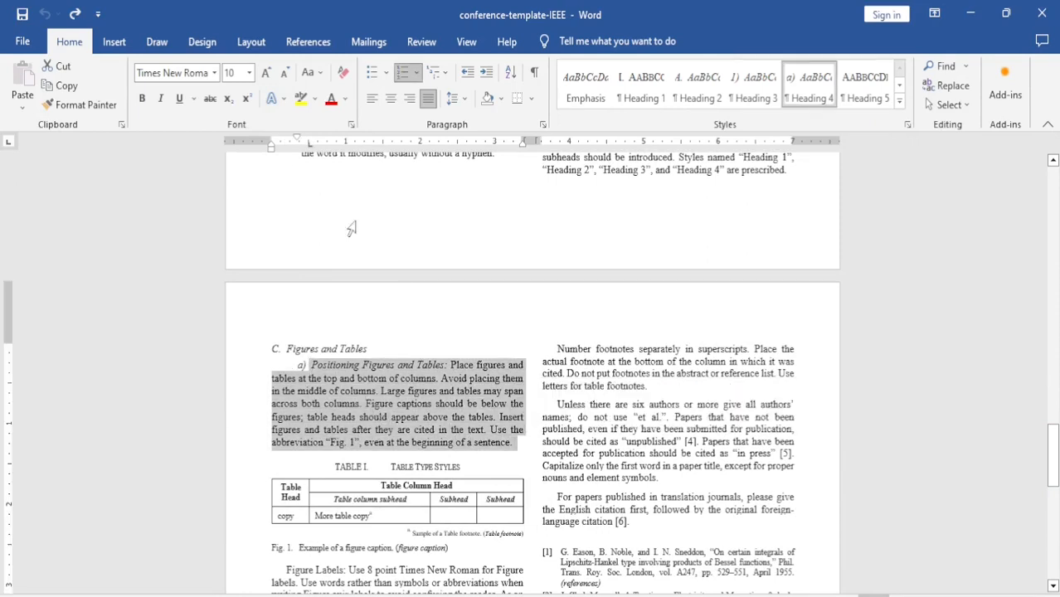
click(301, 98)
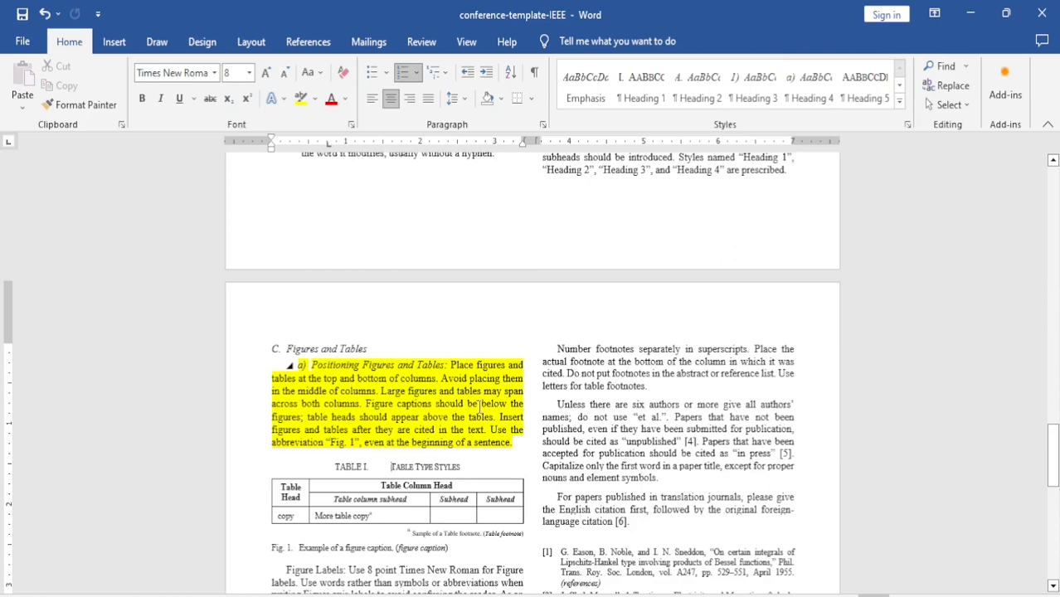
Undo the paragraph's highlight, and highlight the Table Type Styles caption above the table in yellow.
scroll(479, 406, down, 5)
key(ctrl+z)
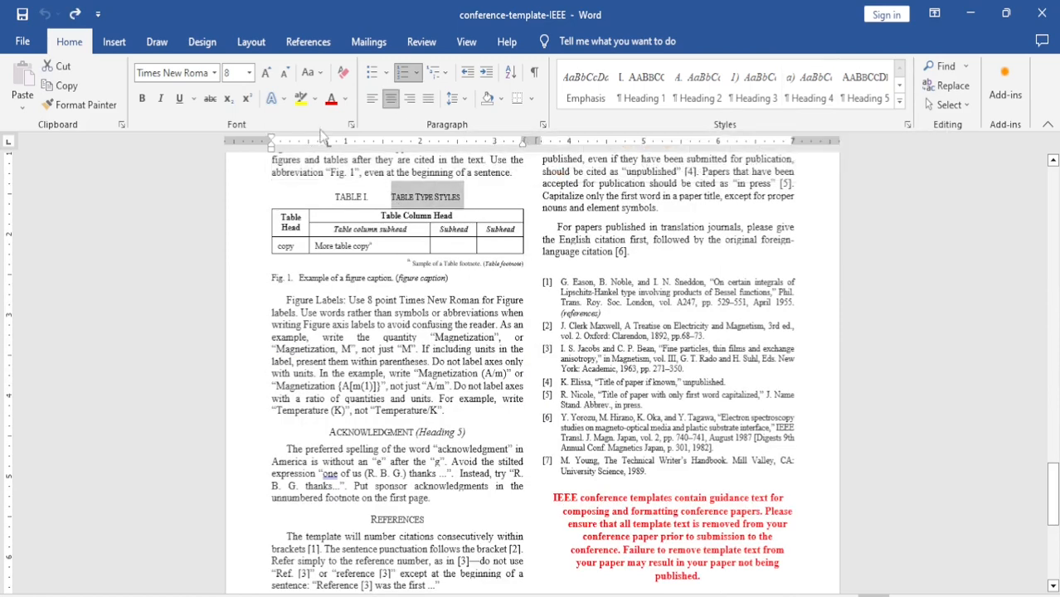
click(301, 102)
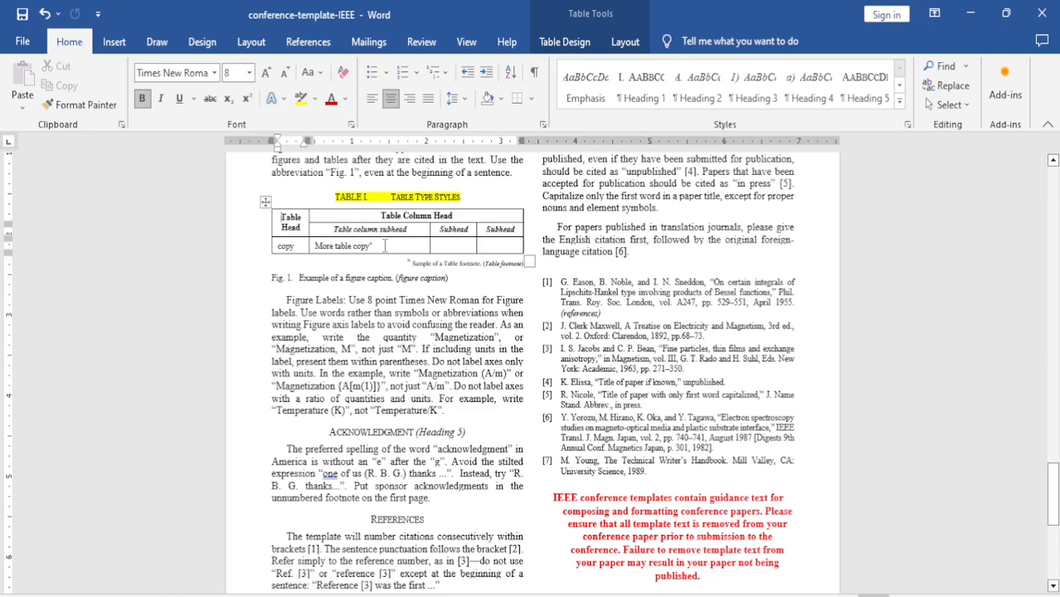
Examine the abbreviation "Fig." that the Positioning Figures and Tables paragraph prescribes for citing figures.
scroll(384, 246, up, 5)
click(350, 442)
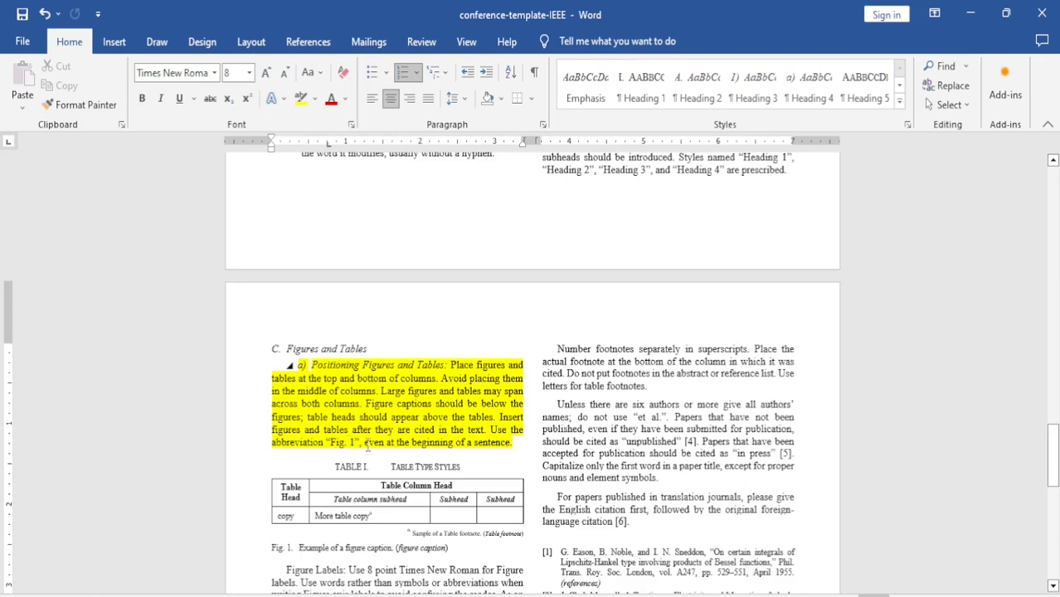
drag(346, 444, 328, 444)
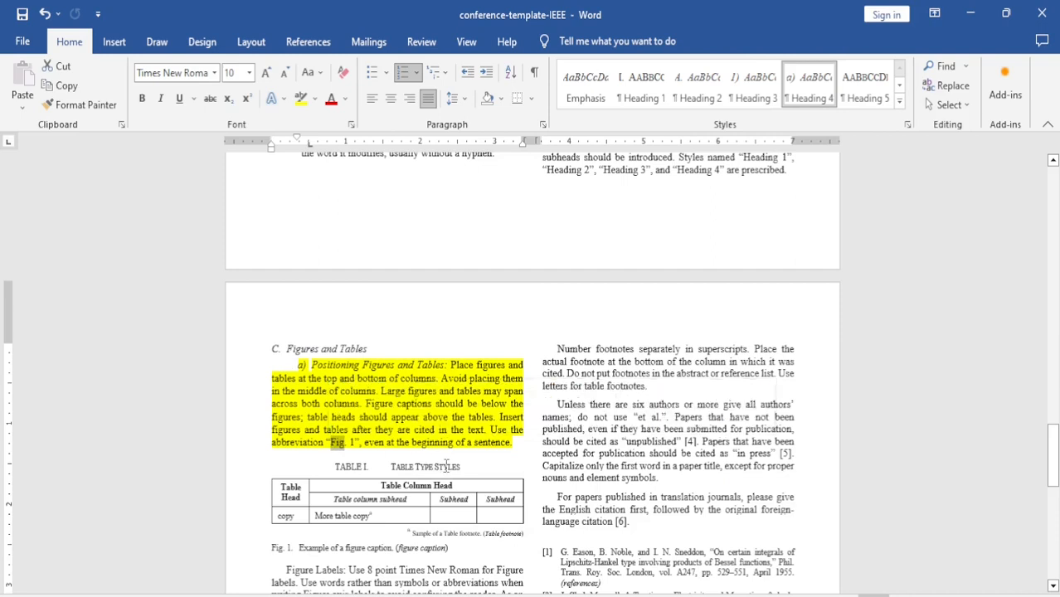
click(446, 466)
drag(328, 444, 346, 448)
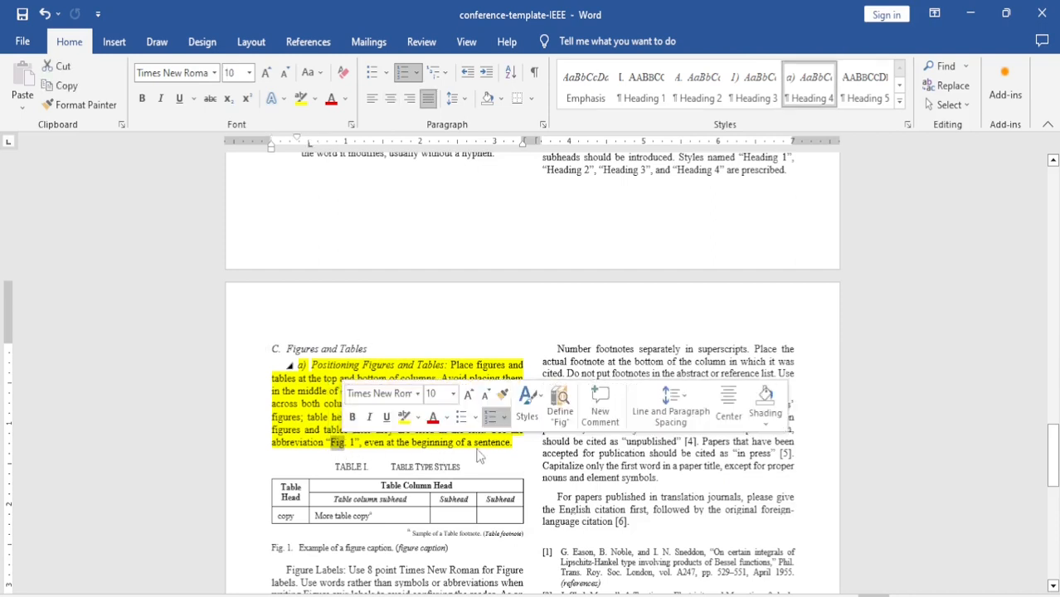
click(406, 467)
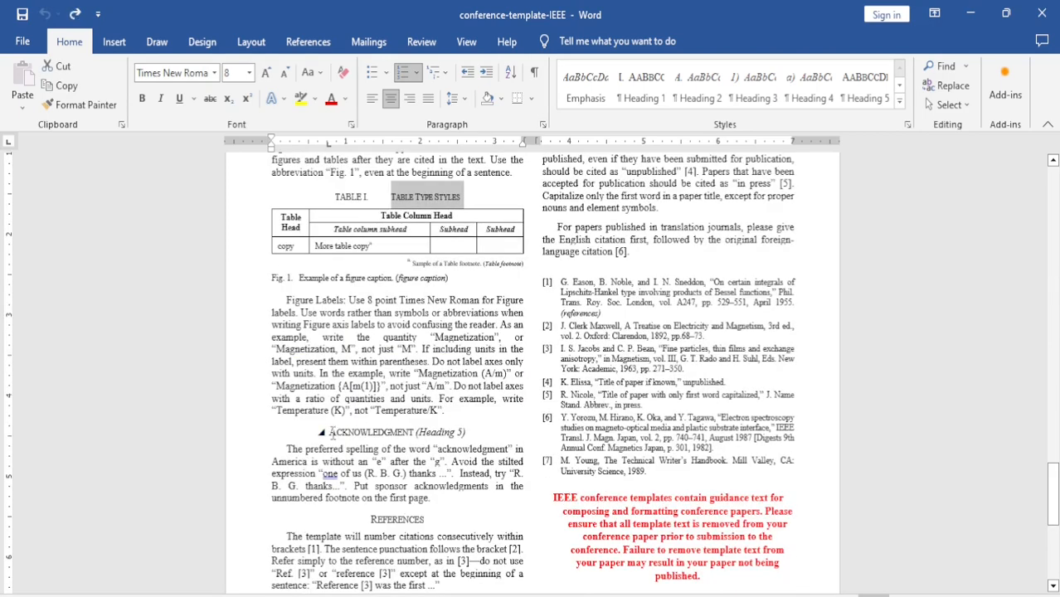
Highlight the Acknowledgment heading and its paragraph in yellow, and undo that highlight.
drag(331, 433, 464, 501)
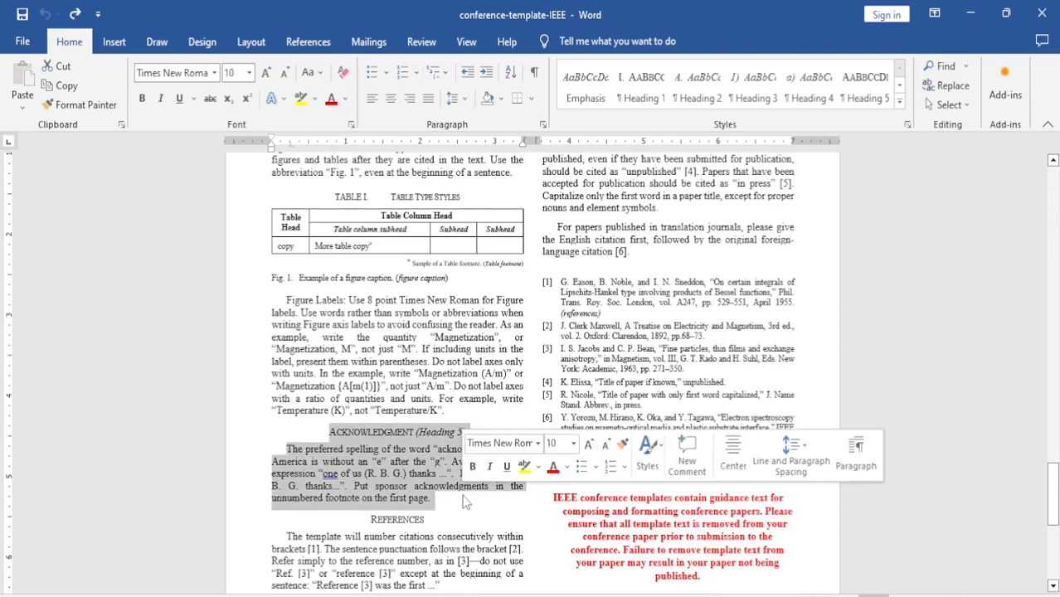
click(525, 469)
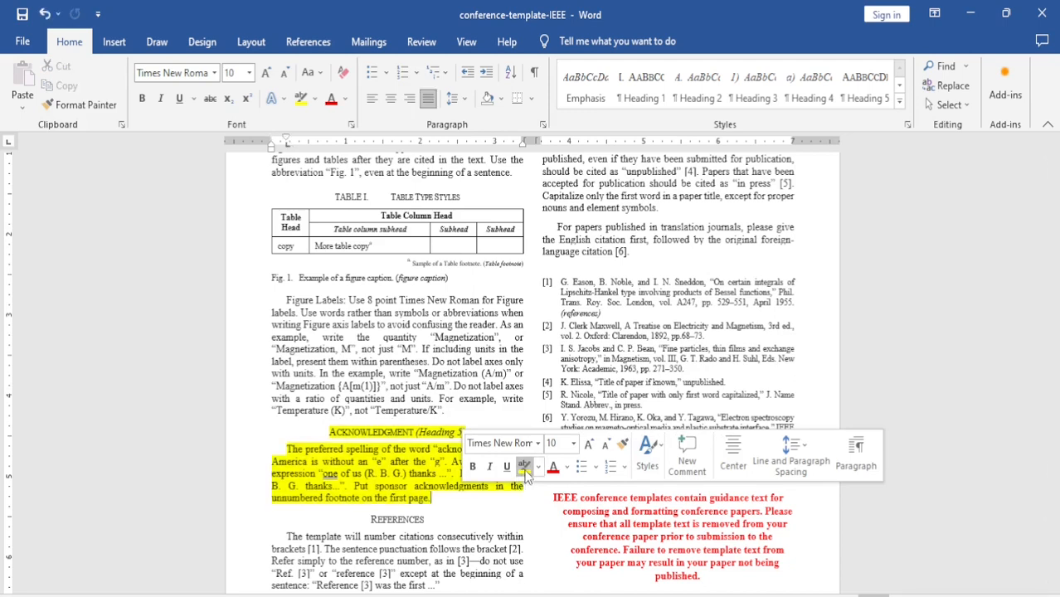
click(483, 523)
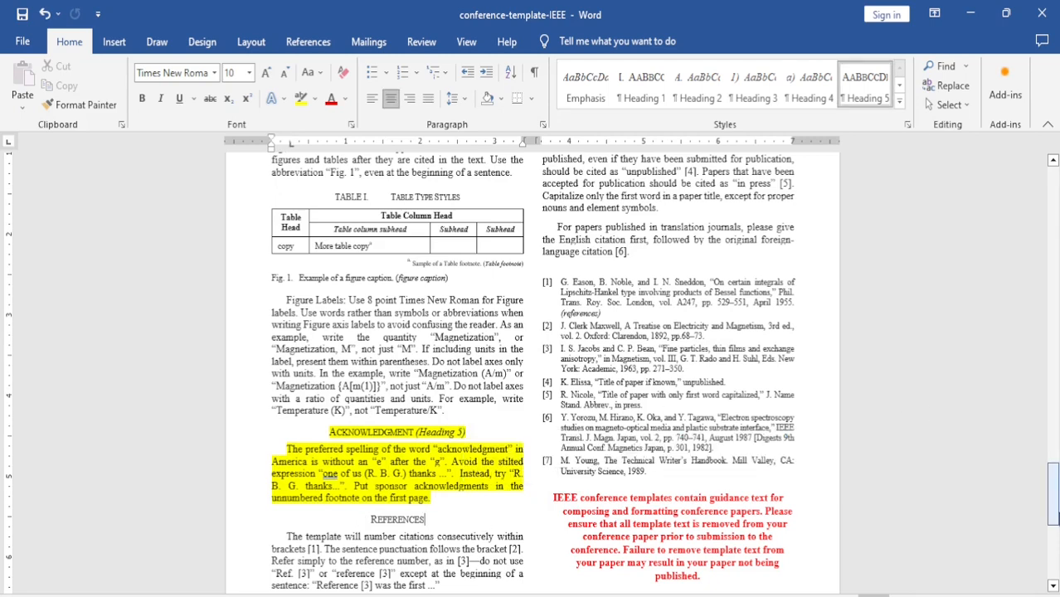
drag(1055, 503, 1055, 523)
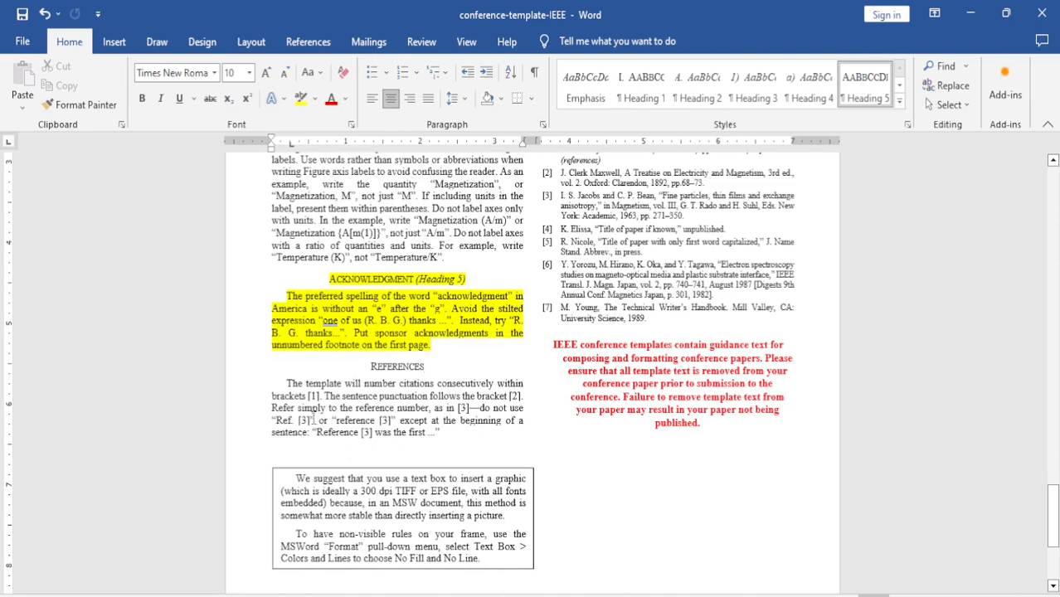
key(ctrl+z)
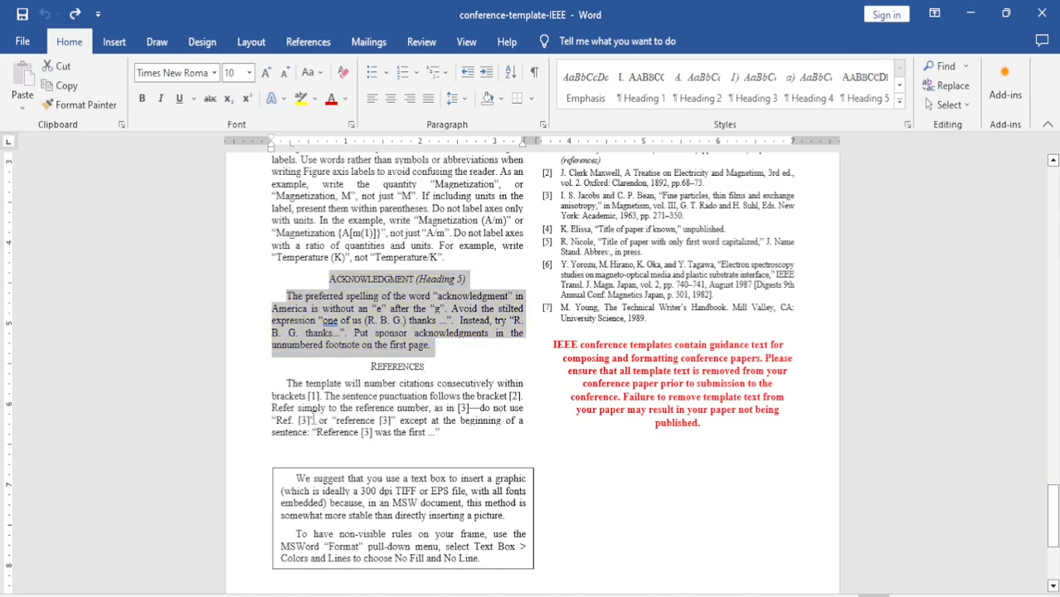
Undo the yellow highlight on the References paragraph about papers with six authors or more.
click(330, 387)
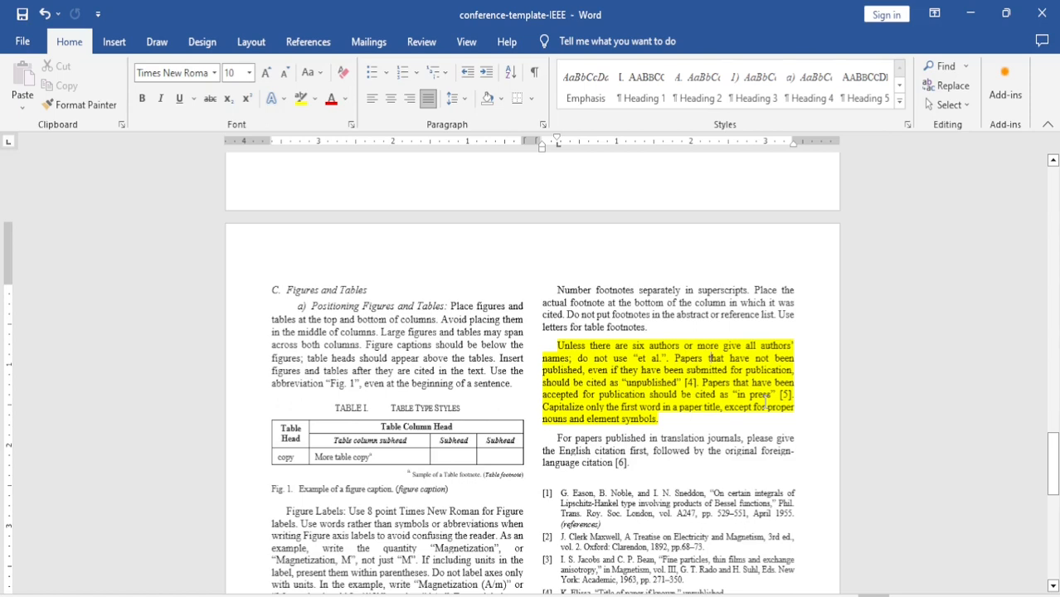
key(ctrl+z)
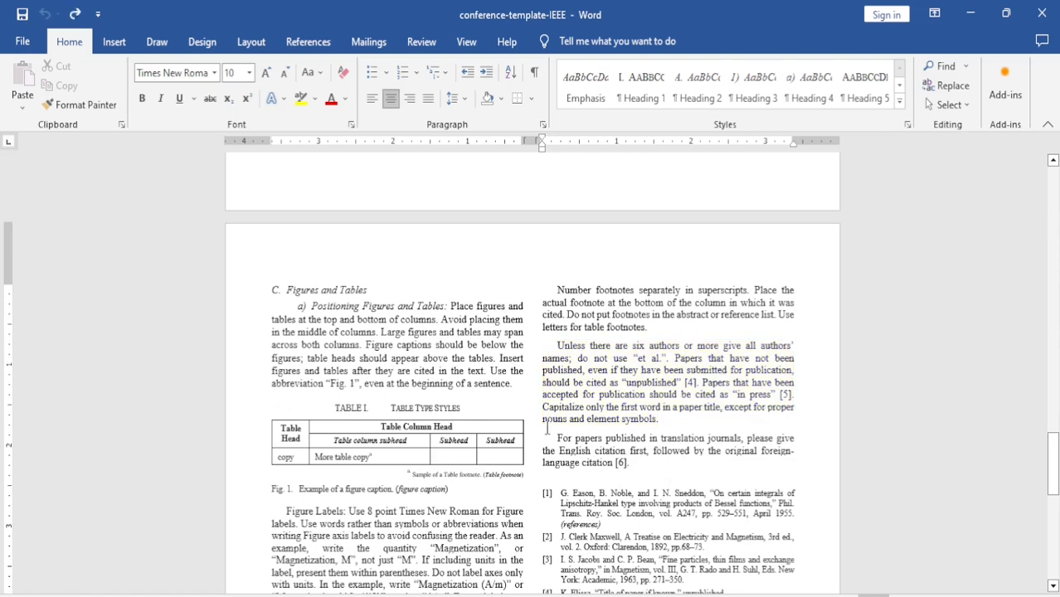
Highlight the paragraph about papers published in translation journals in yellow, and undo that highlight.
drag(548, 427, 547, 448)
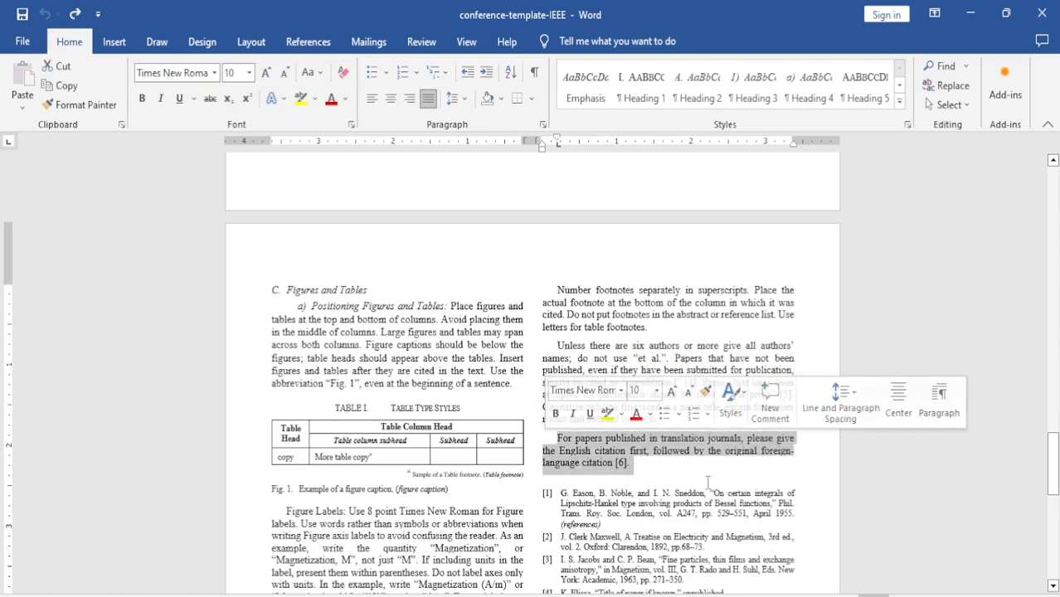
click(606, 413)
click(621, 507)
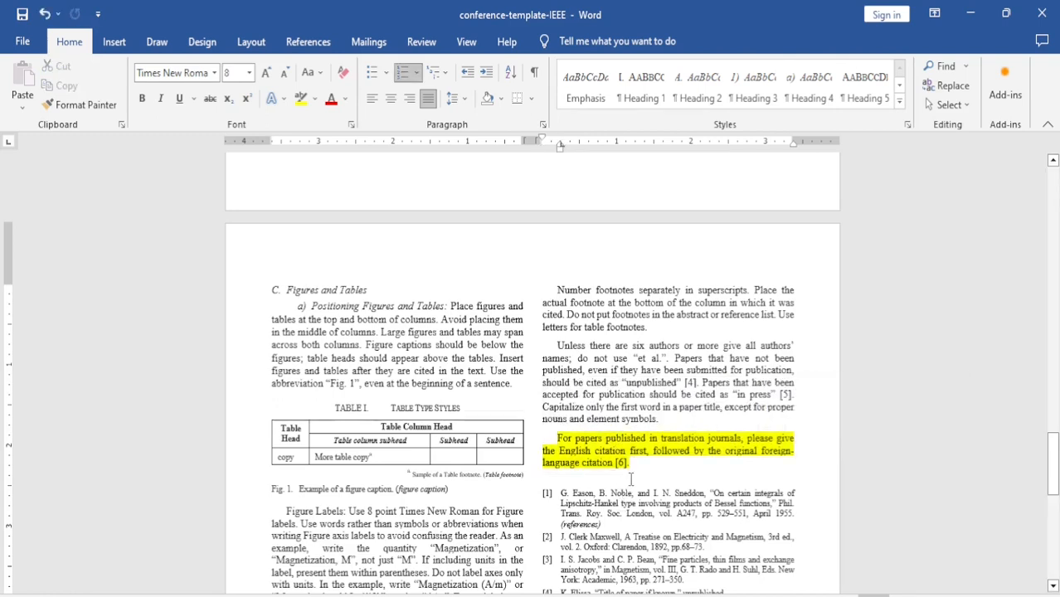
scroll(630, 478, down, 5)
click(296, 484)
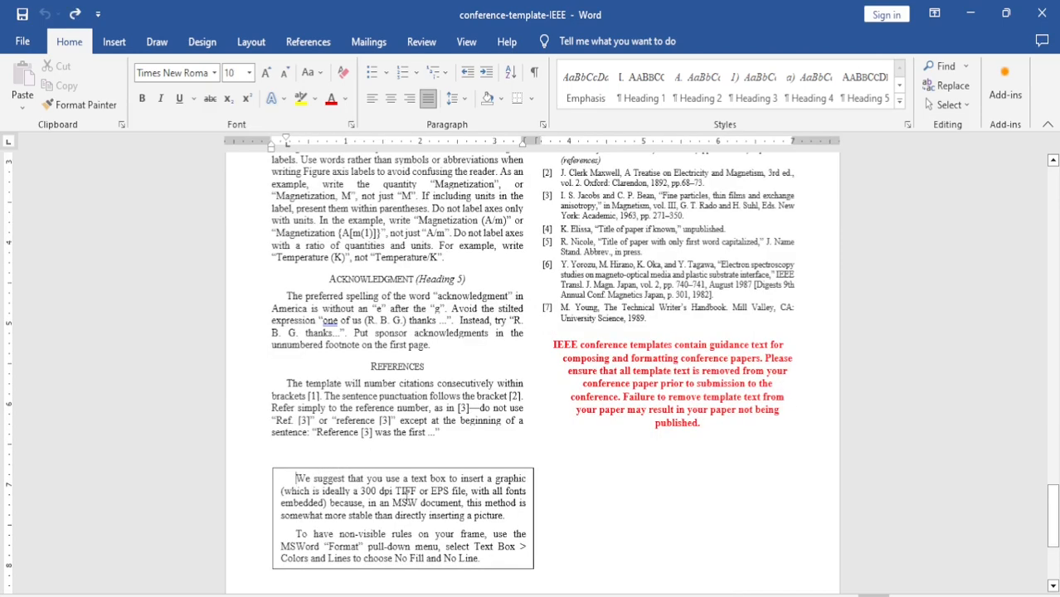
scroll(631, 478, up, 5)
key(ctrl+z)
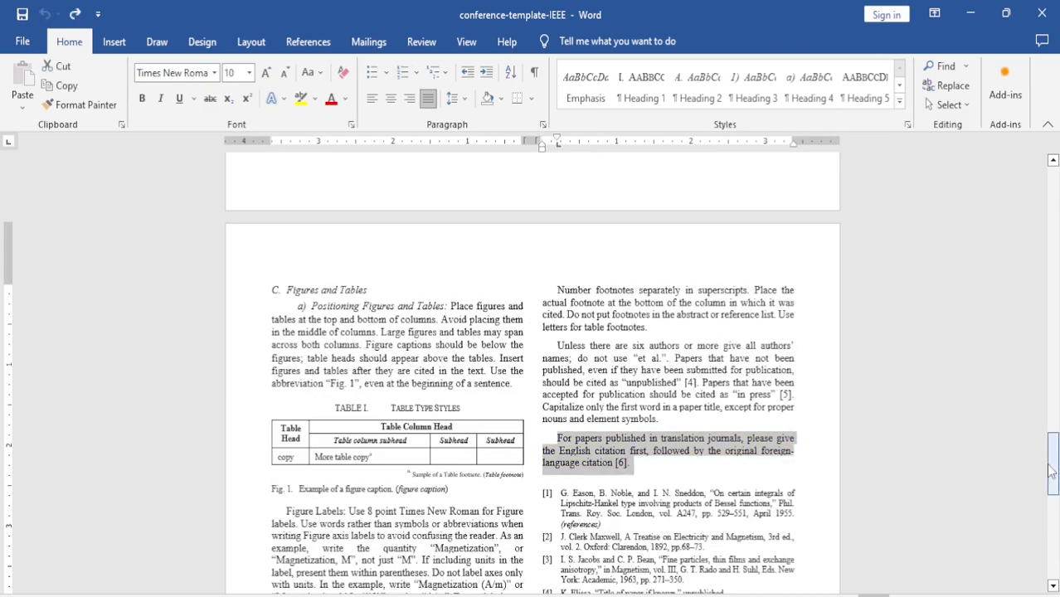
Examine the red notice below the reference list about removing the template text before submission.
drag(1053, 464, 1056, 540)
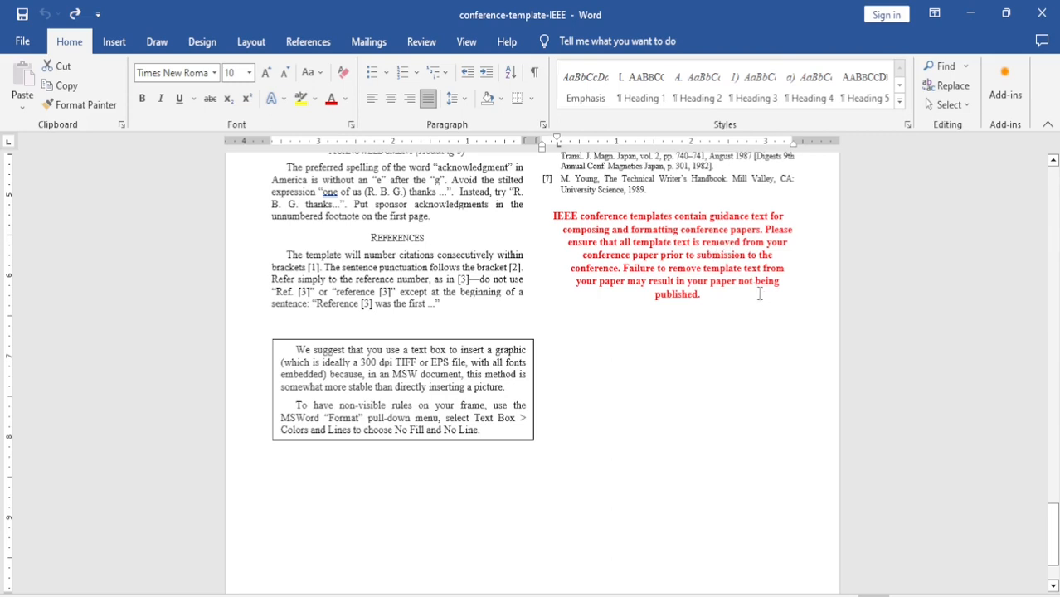
drag(735, 316, 557, 219)
click(655, 315)
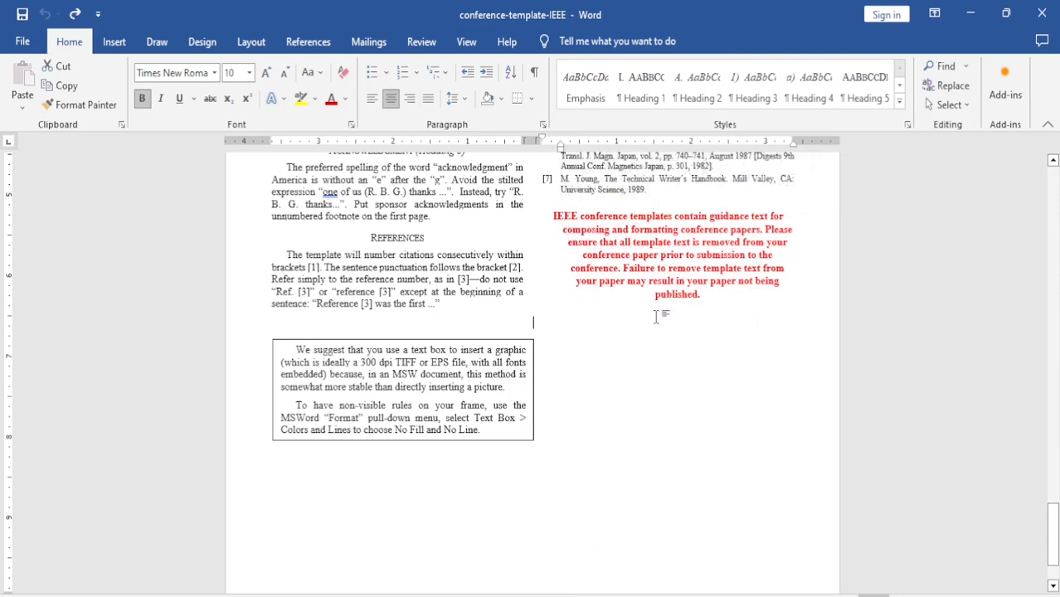